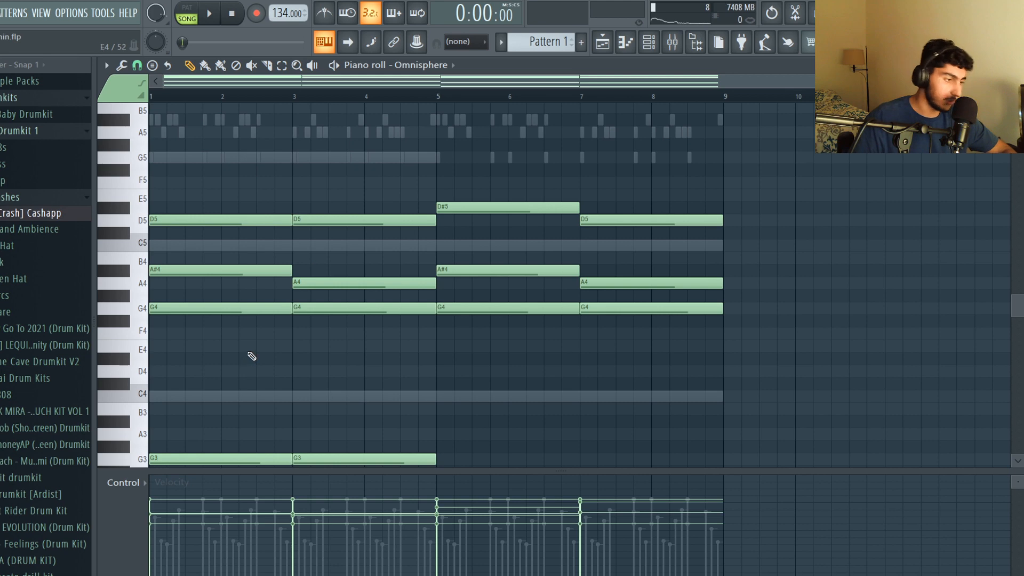
Select the upper chord notes of each two-bar block between G4 and D#5 to examine how the chord voicings change
{"action": "left_click_drag", "start_coordinate": [226, 350], "coordinate": [218, 164]}
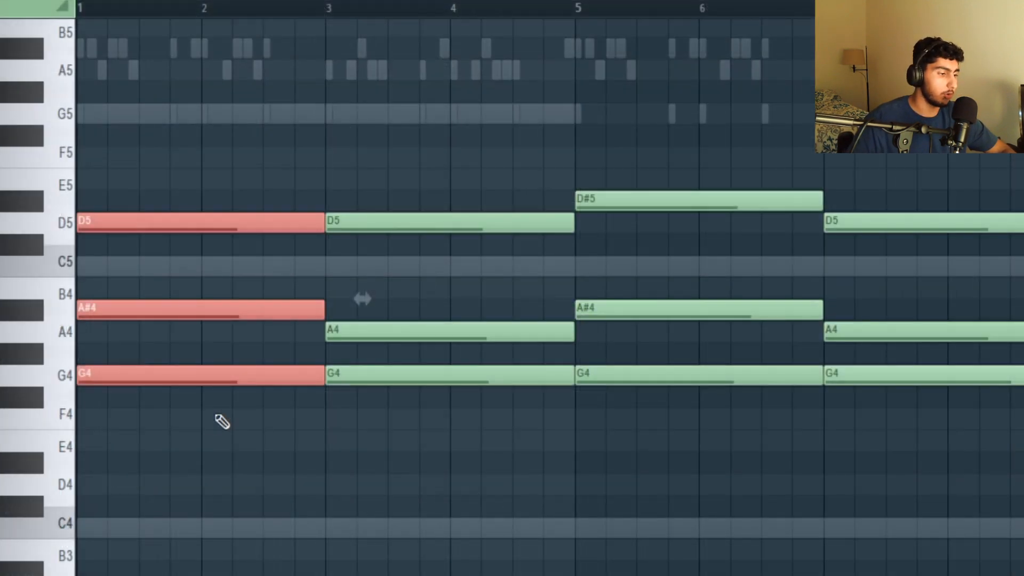
{"action": "left_click", "coordinate": [229, 471], "text": "ctrl"}
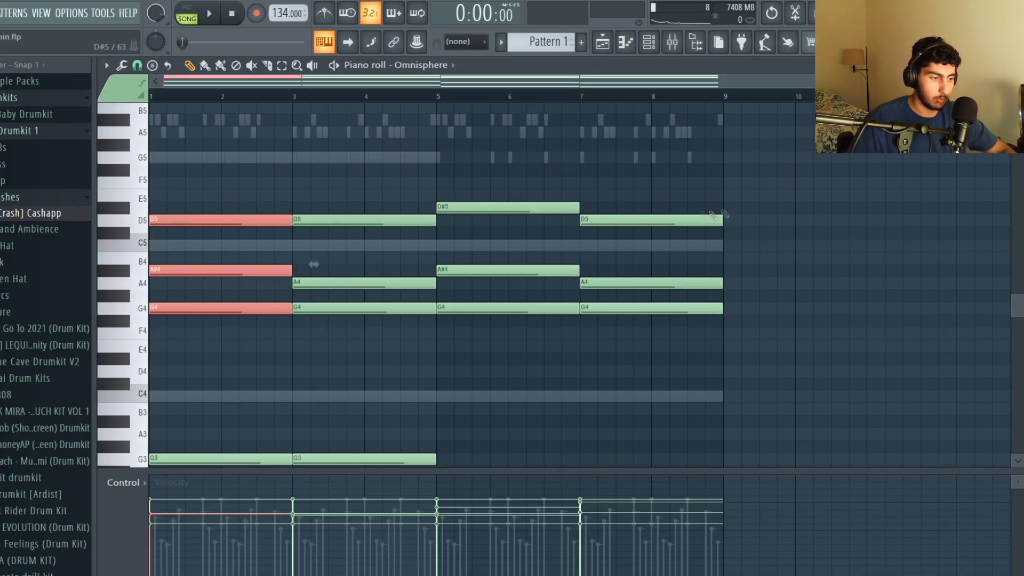
{"action": "left_click", "coordinate": [759, 210], "text": "ctrl"}
{"action": "left_click_drag", "start_coordinate": [418, 334], "coordinate": [419, 215]}
{"action": "left_click_drag", "start_coordinate": [692, 356], "coordinate": [648, 207]}
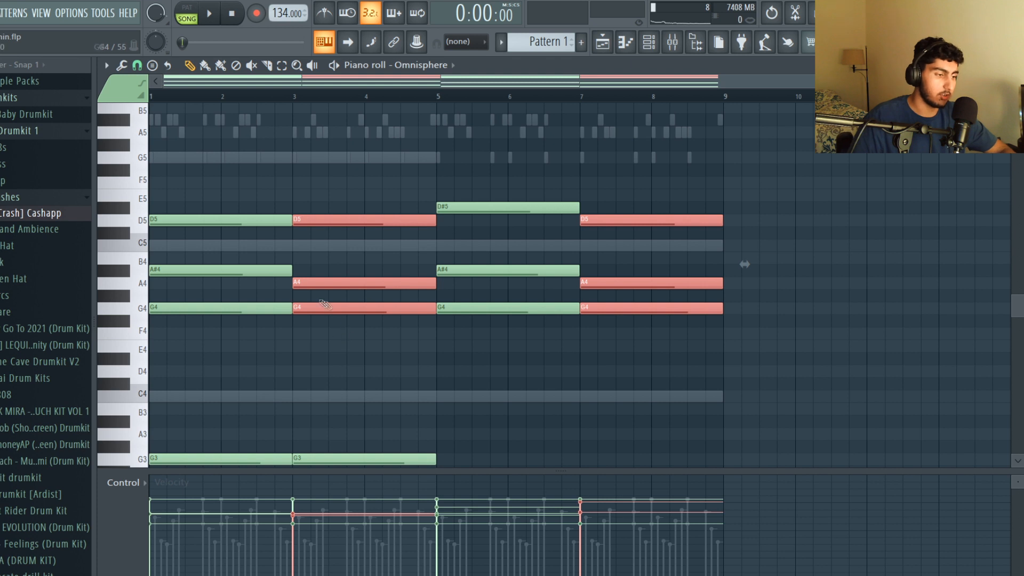
{"action": "left_click", "coordinate": [327, 253]}
{"action": "left_click", "coordinate": [261, 269]}
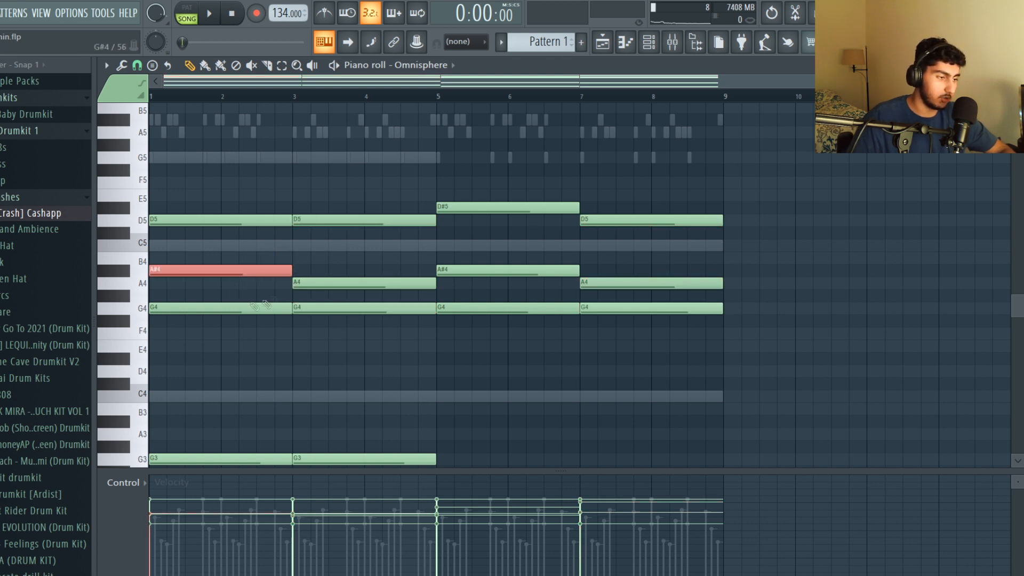
{"action": "left_click", "coordinate": [311, 272]}
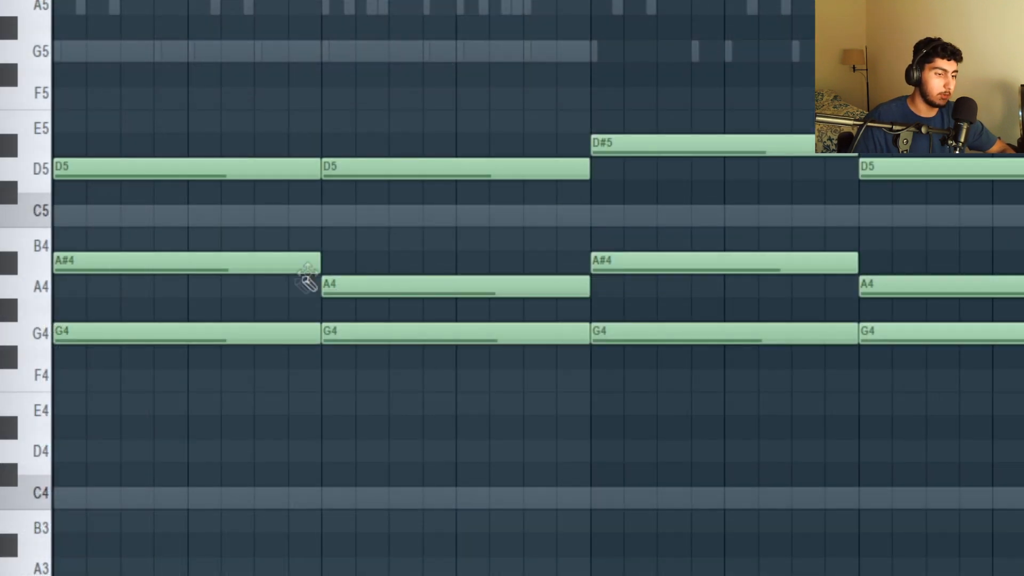
{"action": "left_click", "coordinate": [250, 267]}
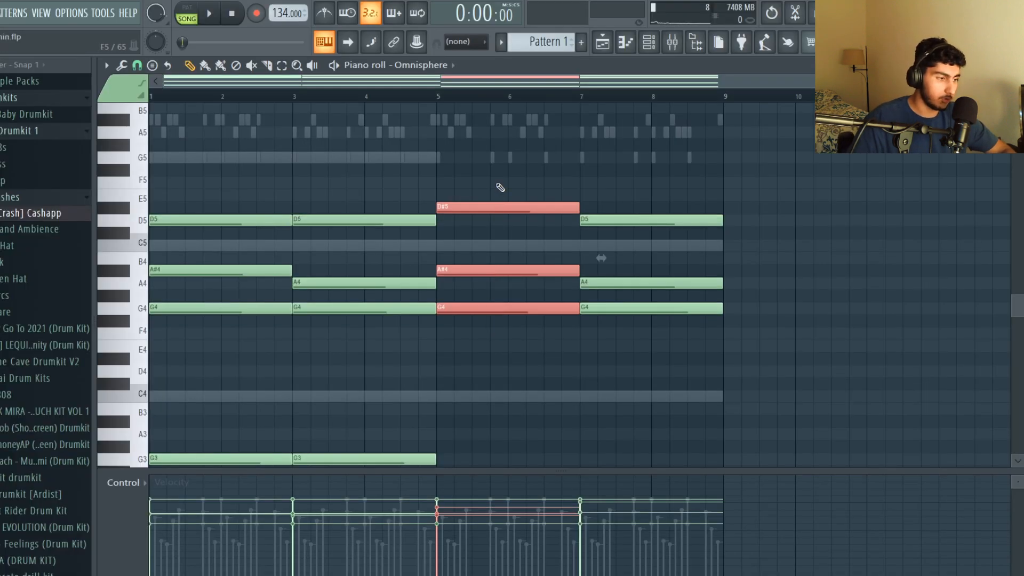
{"action": "left_click", "coordinate": [500, 188]}
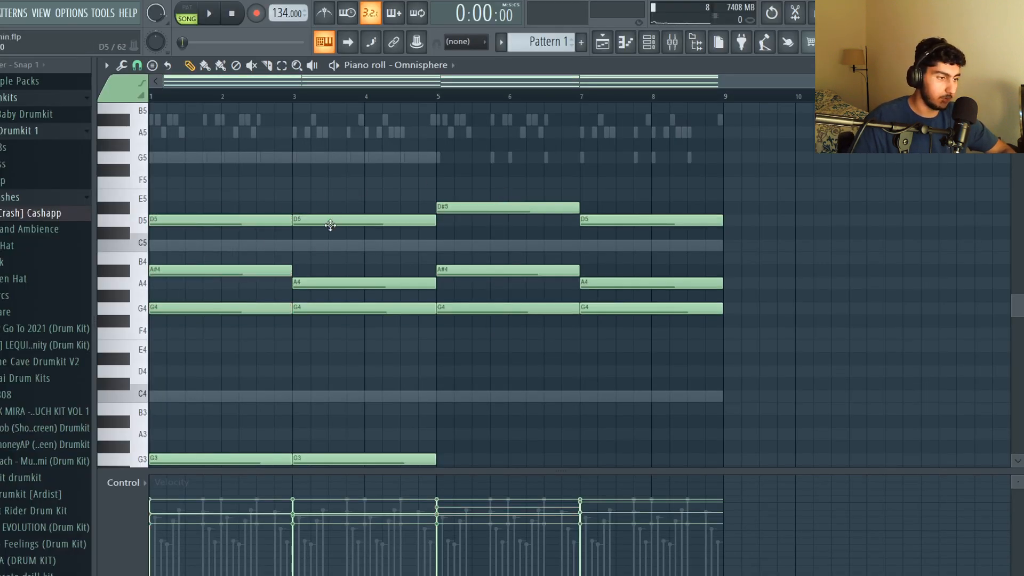
Examine the octave-doubled bass notes under the first three chords by selecting the G3/G2 and D#3/D#2 pairs
{"action": "scroll", "coordinate": [593, 191], "scroll_direction": "down", "scroll_amount": 5}
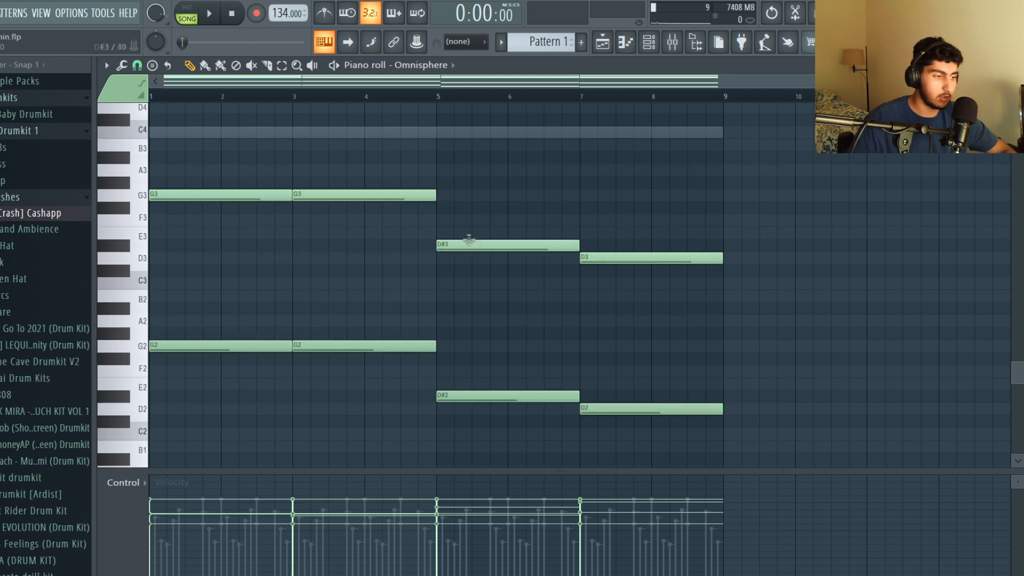
{"action": "left_click_drag", "start_coordinate": [417, 376], "coordinate": [208, 192]}
{"action": "left_click_drag", "start_coordinate": [403, 347], "coordinate": [162, 153]}
{"action": "left_click", "coordinate": [564, 319], "text": "ctrl"}
{"action": "left_click_drag", "start_coordinate": [542, 418], "coordinate": [469, 213]}
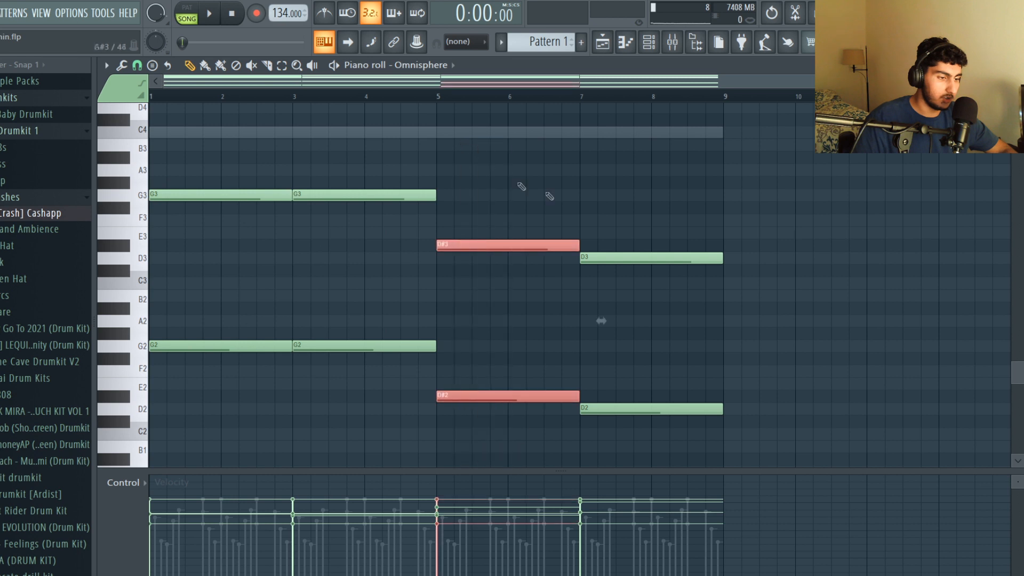
{"action": "left_click", "coordinate": [601, 320]}
{"action": "left_click_drag", "start_coordinate": [355, 216], "coordinate": [252, 169]}
{"action": "left_click", "coordinate": [459, 170]}
{"action": "left_click_drag", "start_coordinate": [538, 272], "coordinate": [497, 208]}
{"action": "left_click", "coordinate": [582, 206]}
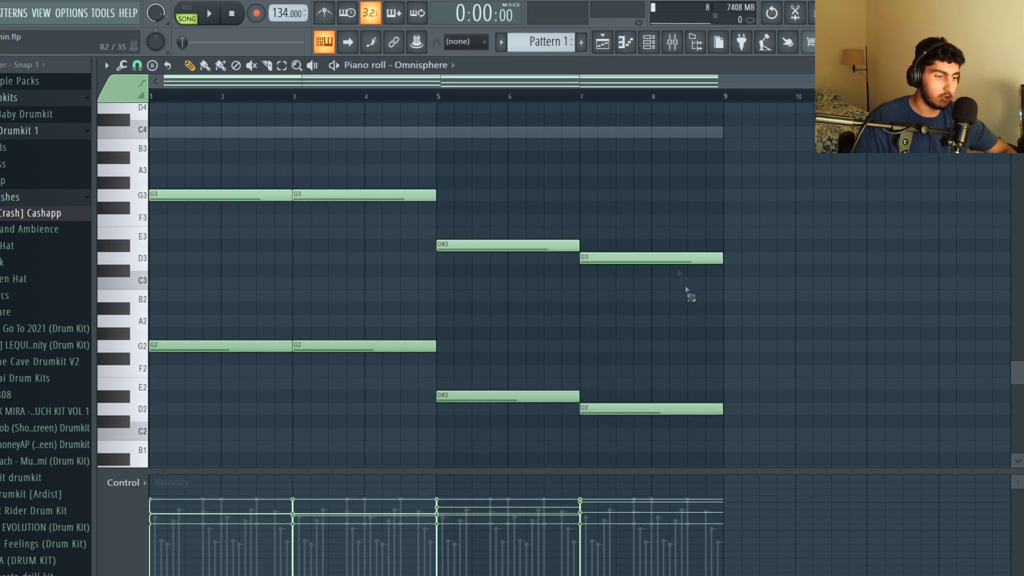
Examine the D3/D2 bass pair under the last chord and the whole lower-octave bass line from G2 to D2
{"action": "left_click_drag", "start_coordinate": [688, 296], "coordinate": [667, 220]}
{"action": "left_click", "coordinate": [653, 273], "text": "ctrl"}
{"action": "scroll", "coordinate": [537, 297], "scroll_direction": "down", "scroll_amount": 2}
{"action": "left_click_drag", "start_coordinate": [639, 362], "coordinate": [291, 248]}
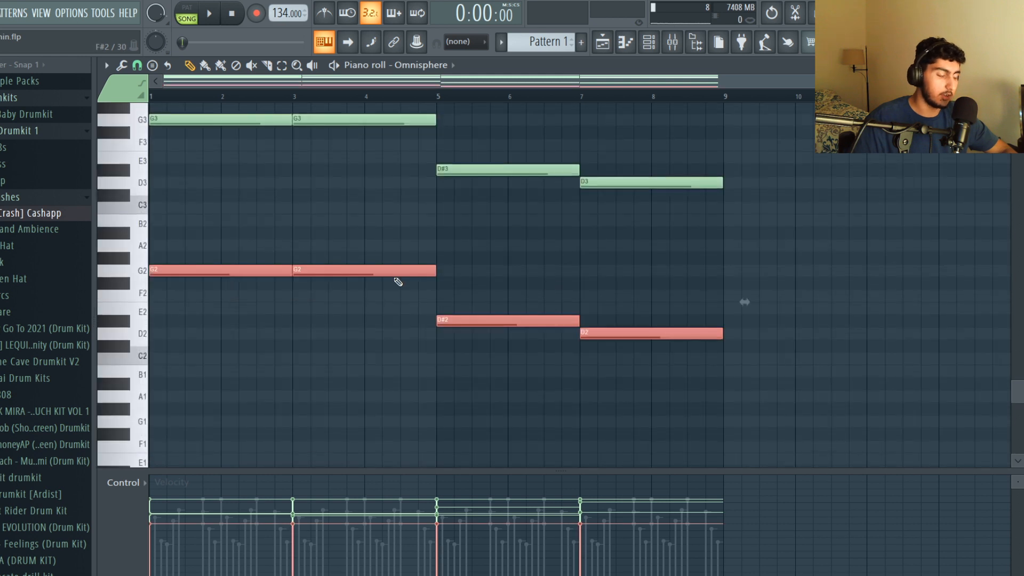
{"action": "left_click", "coordinate": [714, 294]}
Open the randomizer for the chord notes, close it, and play back the chord pattern
{"action": "scroll", "coordinate": [704, 340], "scroll_direction": "up", "scroll_amount": 5}
{"action": "key", "text": "alt+r"}
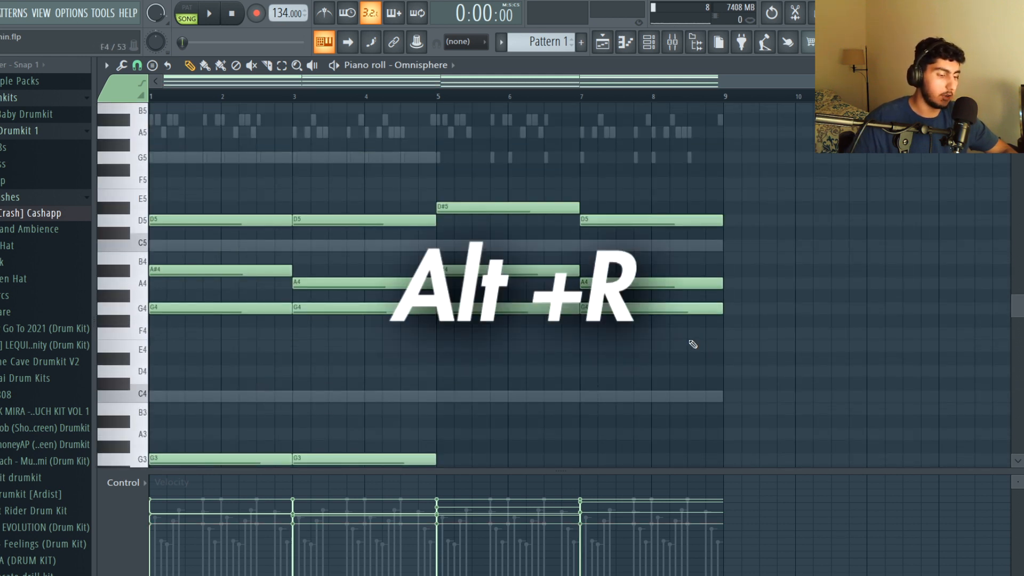
{"action": "left_click_drag", "start_coordinate": [450, 362], "coordinate": [450, 367]}
{"action": "left_click", "coordinate": [569, 147]}
{"action": "scroll", "coordinate": [853, 213], "scroll_direction": "down", "scroll_amount": 2}
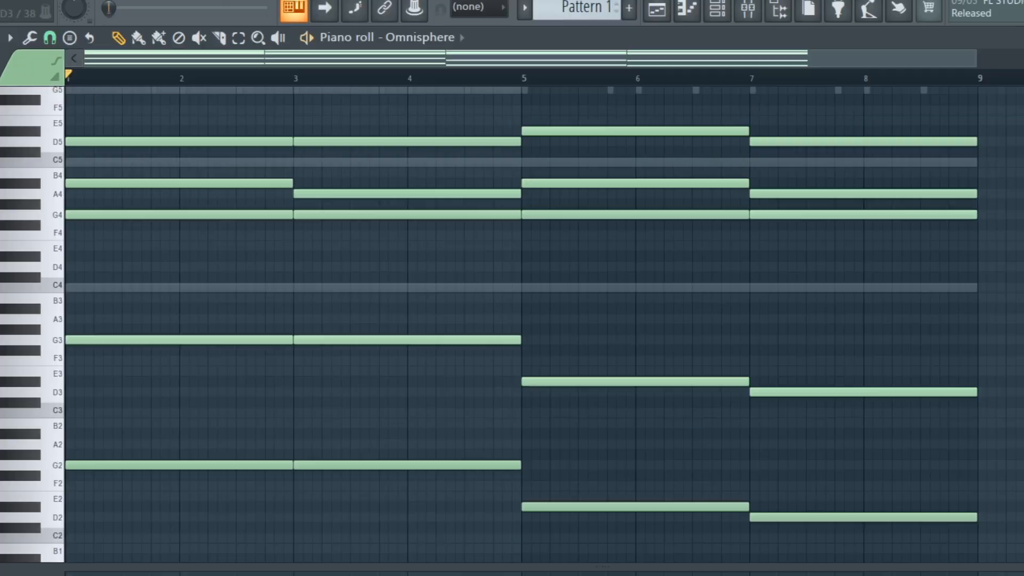
{"action": "key", "text": "space"}
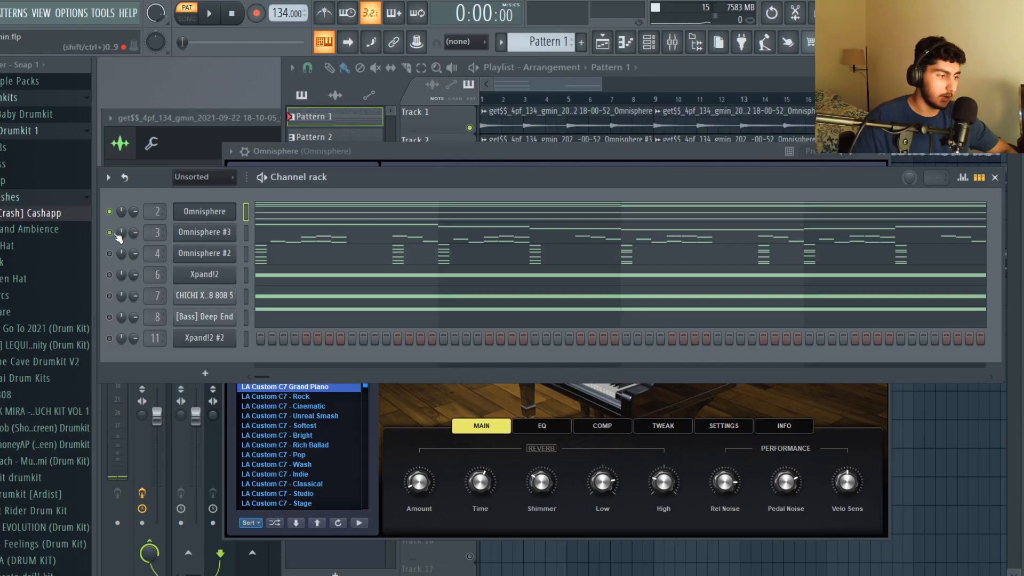
View the LA Custom C7 - Wash patch on the Omnisphere #3 channel and open that channel's piano roll
{"action": "left_click", "coordinate": [216, 238]}
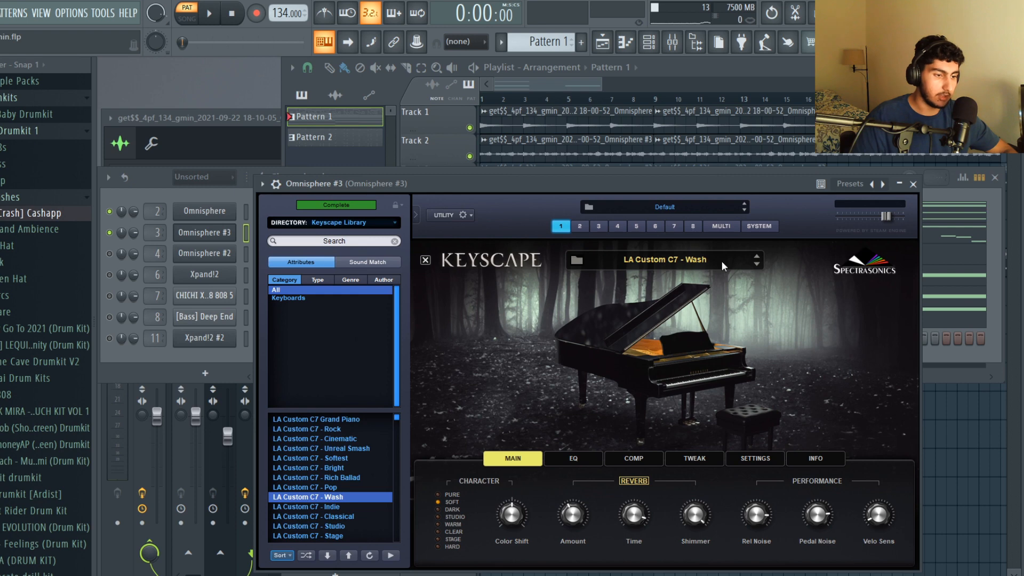
{"action": "left_click", "coordinate": [142, 365]}
{"action": "left_click", "coordinate": [262, 233]}
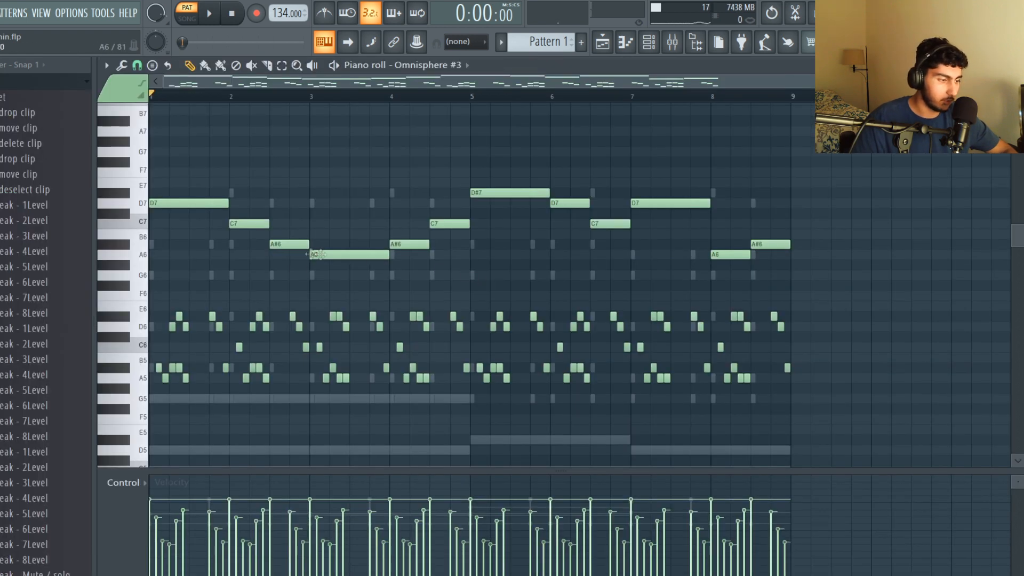
{"action": "scroll", "coordinate": [214, 249], "scroll_direction": "down", "scroll_amount": 1}
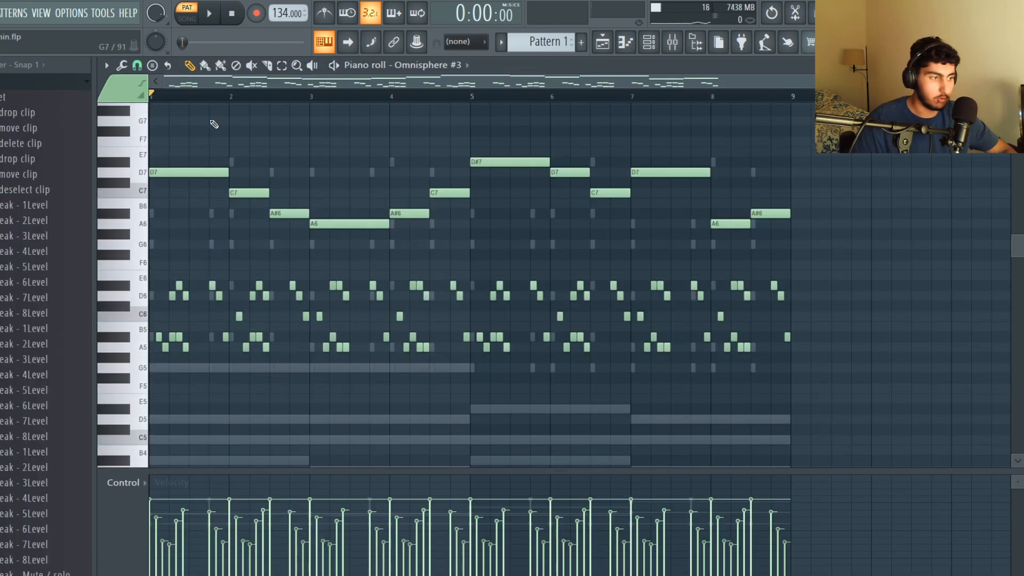
Select the short notes between A5 and D#6 in the Omnisphere #3 melody and check the snap setting in use
{"action": "left_click_drag", "start_coordinate": [967, 389], "coordinate": [137, 269]}
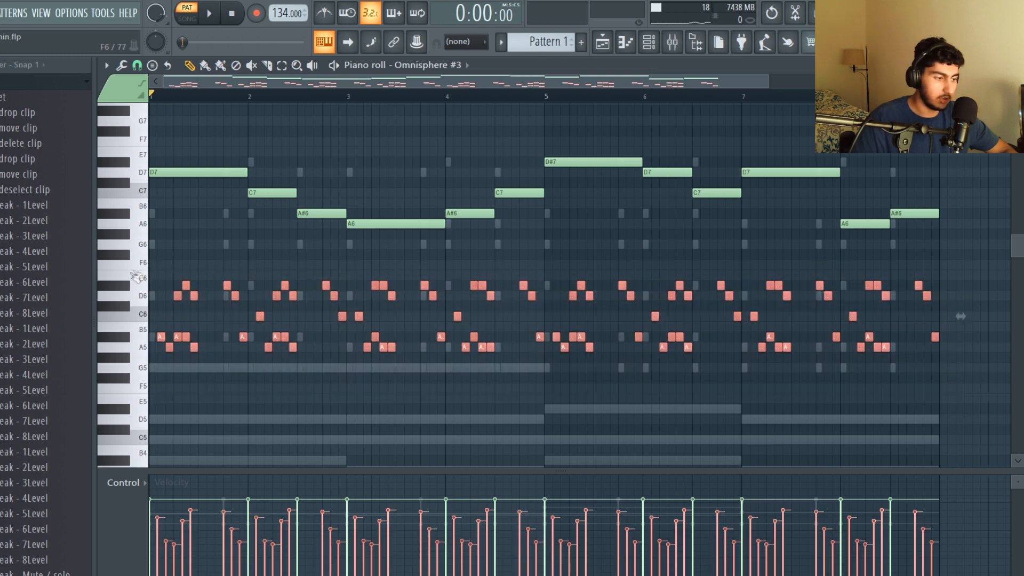
{"action": "scroll", "coordinate": [133, 278], "scroll_direction": "up", "scroll_amount": 2}
{"action": "scroll", "coordinate": [134, 277], "scroll_direction": "up", "scroll_amount": 4}
{"action": "scroll", "coordinate": [198, 268], "scroll_direction": "down", "scroll_amount": 2}
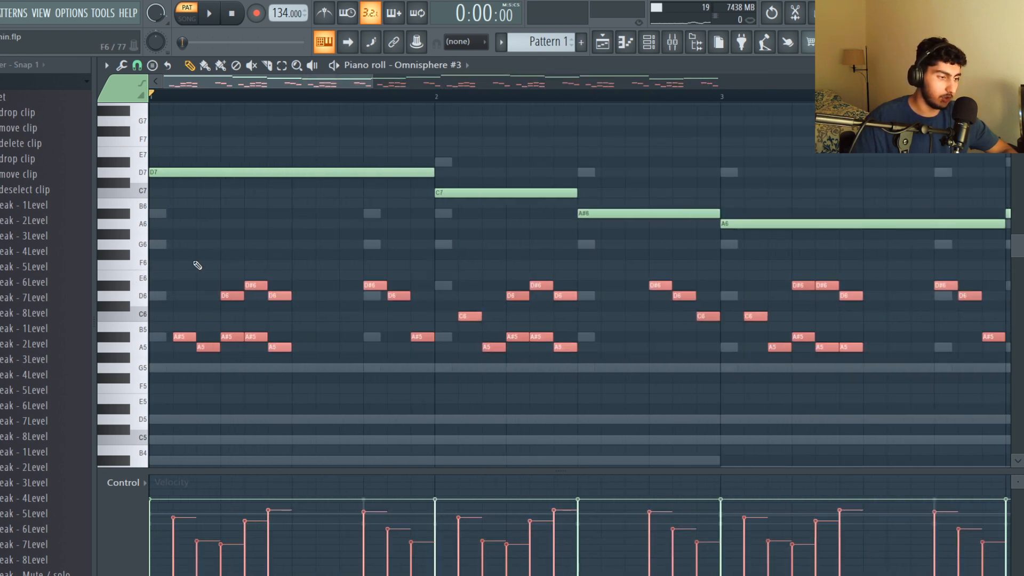
{"action": "left_click", "coordinate": [137, 66]}
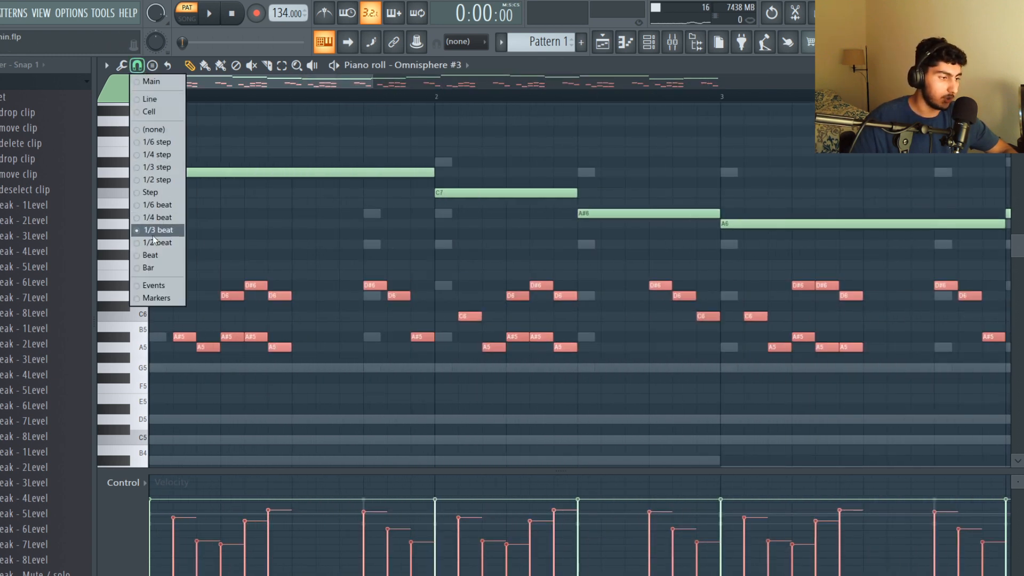
{"action": "right_click", "coordinate": [229, 206]}
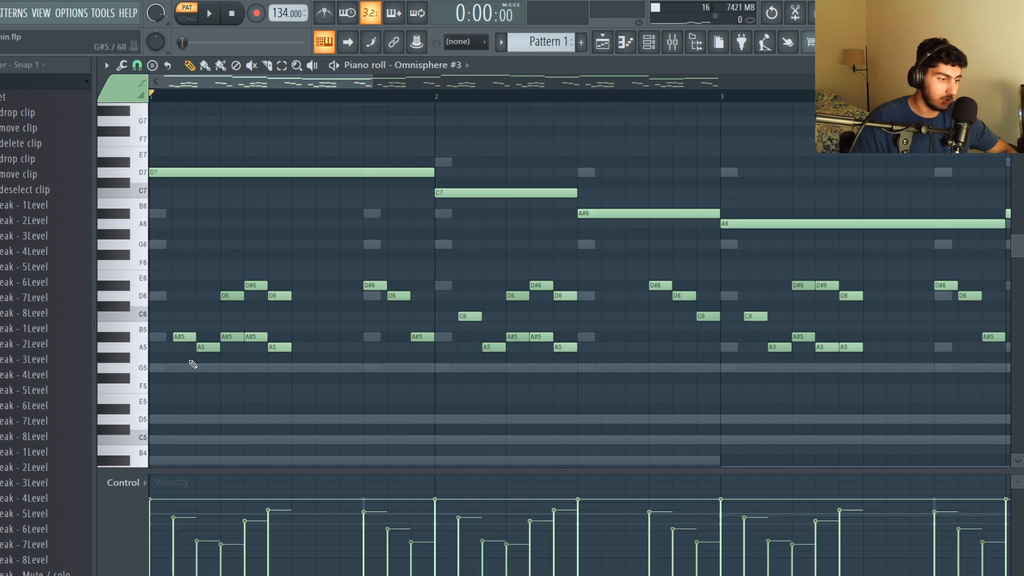
{"action": "scroll", "coordinate": [213, 314], "scroll_direction": "down", "scroll_amount": 3}
{"action": "scroll", "coordinate": [224, 275], "scroll_direction": "up", "scroll_amount": 1}
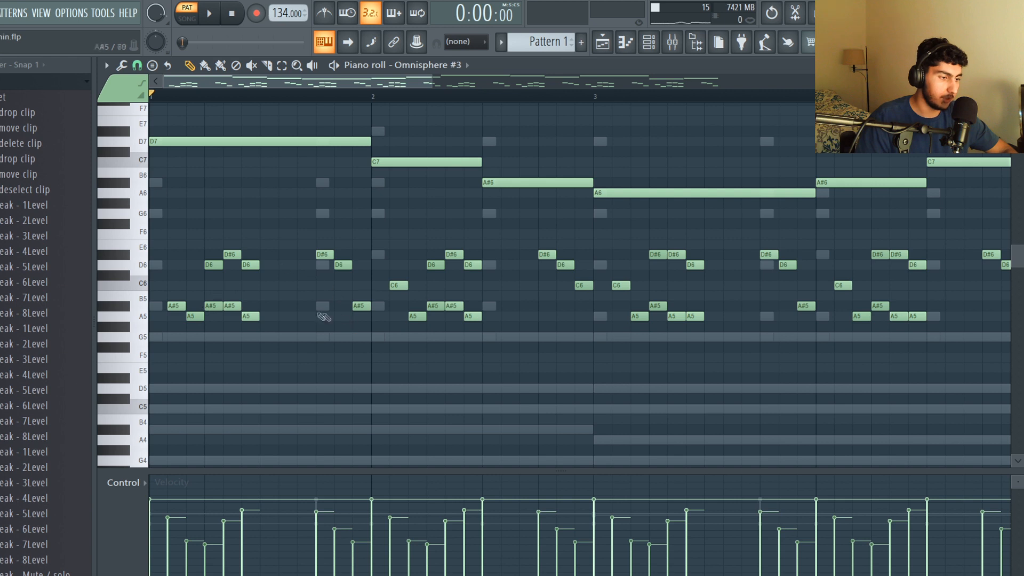
Select the opening A#5/A5 notes and the doubled notes that follow in bar 1 to examine the phrase
{"action": "left_click_drag", "start_coordinate": [199, 331], "coordinate": [166, 301]}
{"action": "left_click_drag", "start_coordinate": [308, 347], "coordinate": [218, 249]}
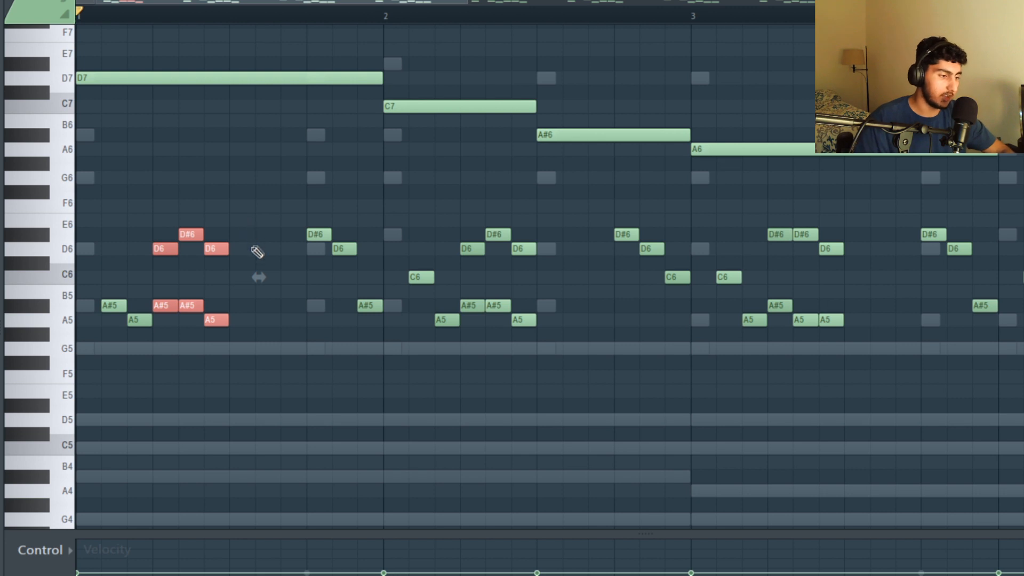
{"action": "left_click", "coordinate": [297, 327], "text": "ctrl"}
Try a short run of G5 notes beneath the doubled notes in bar 1, and delete them
{"action": "left_click_drag", "start_coordinate": [158, 300], "coordinate": [162, 339]}
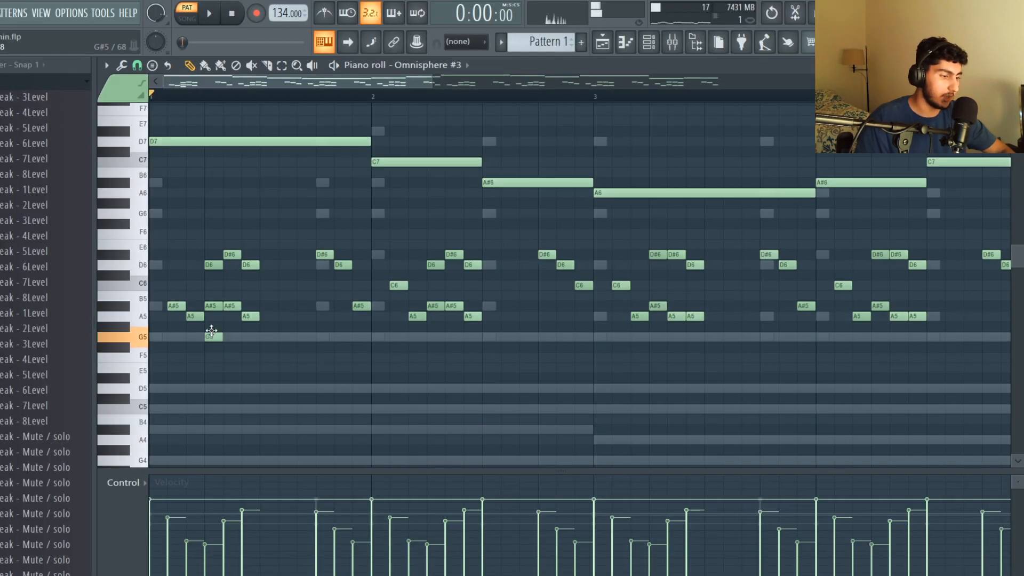
{"action": "left_click", "coordinate": [230, 339]}
{"action": "left_click", "coordinate": [249, 338]}
{"action": "left_click_drag", "start_coordinate": [282, 338], "coordinate": [189, 344]}
{"action": "key", "text": "Delete"}
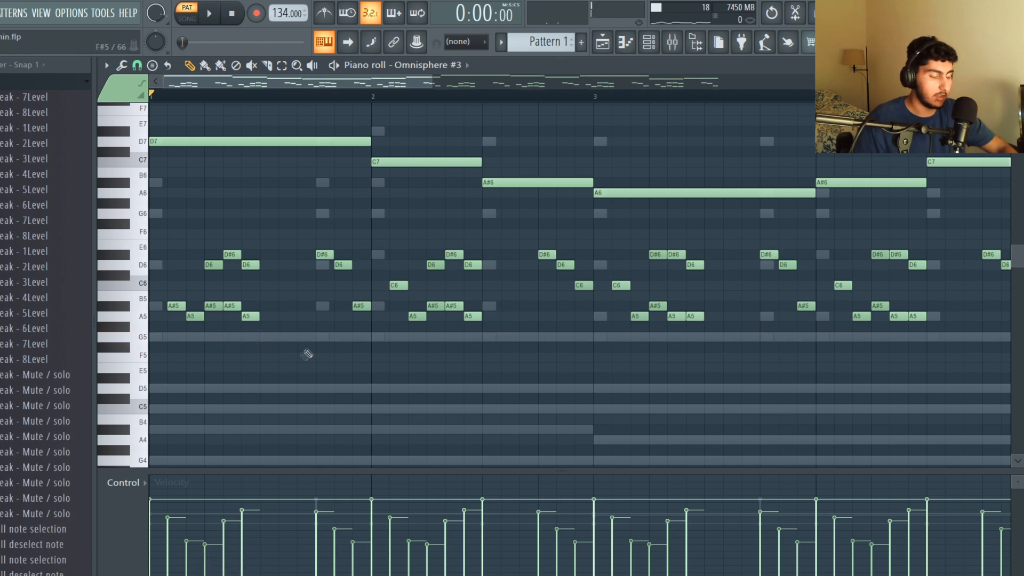
Examine the rest of the short-note melody and the long top notes between A6 and D#7, and play the pattern
{"action": "scroll", "coordinate": [373, 351], "scroll_direction": "down", "scroll_amount": 3}
{"action": "scroll", "coordinate": [181, 276], "scroll_direction": "down", "scroll_amount": 3}
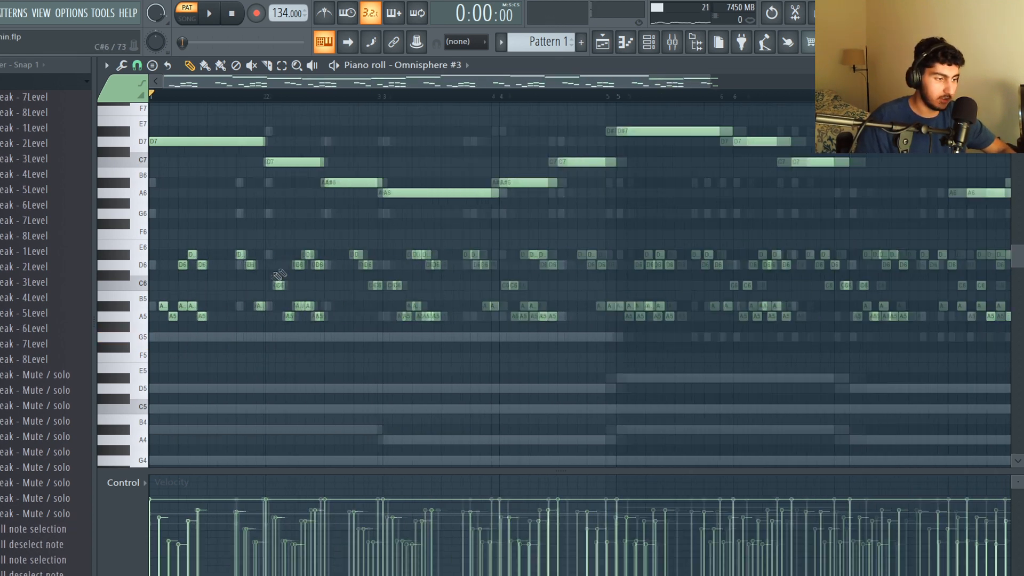
{"action": "left_click_drag", "start_coordinate": [798, 370], "coordinate": [259, 282]}
{"action": "left_click", "coordinate": [186, 235]}
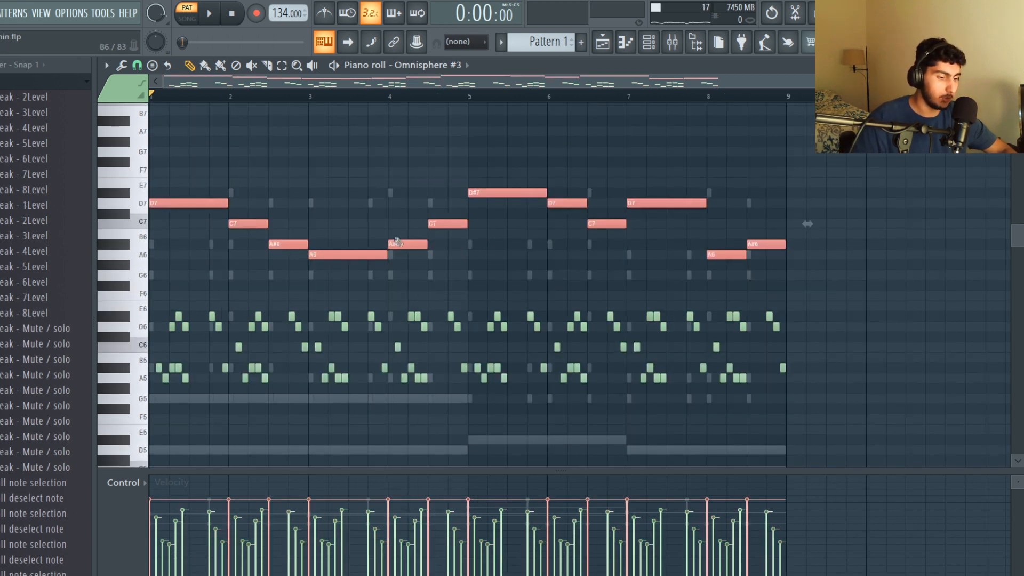
{"action": "scroll", "coordinate": [788, 188], "scroll_direction": "down", "scroll_amount": 1}
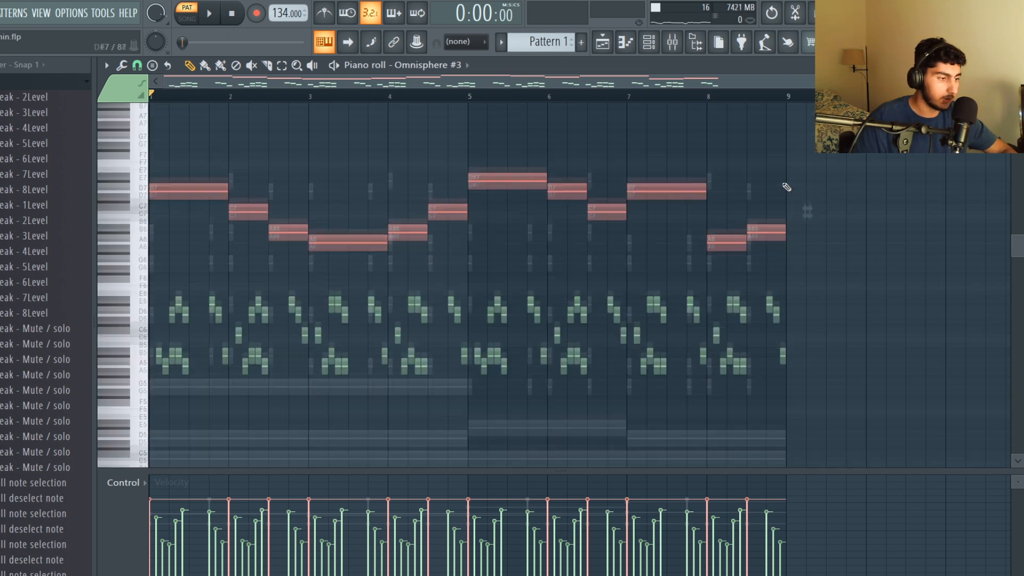
{"action": "left_click", "coordinate": [838, 162], "text": "ctrl"}
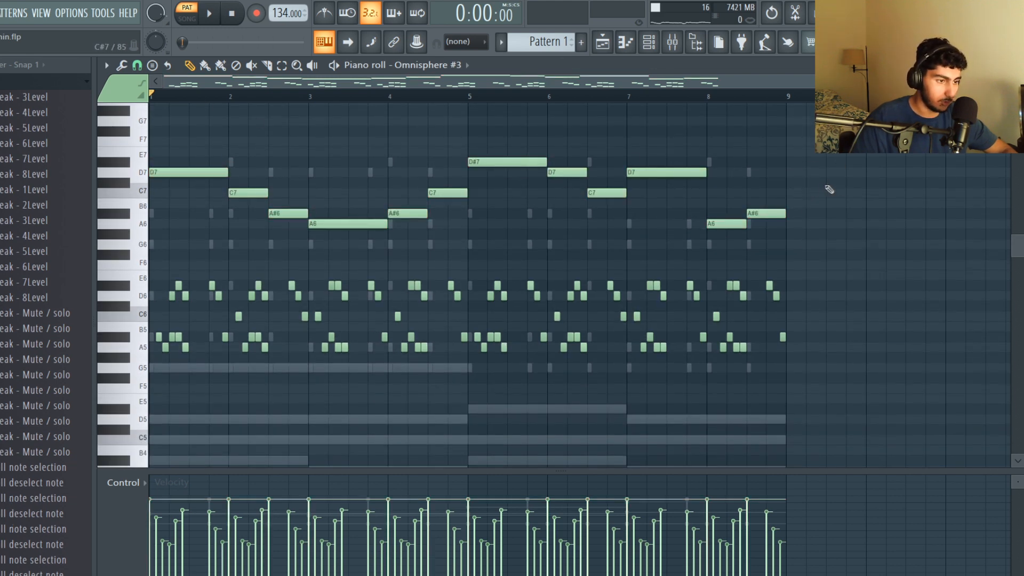
{"action": "key", "text": "space"}
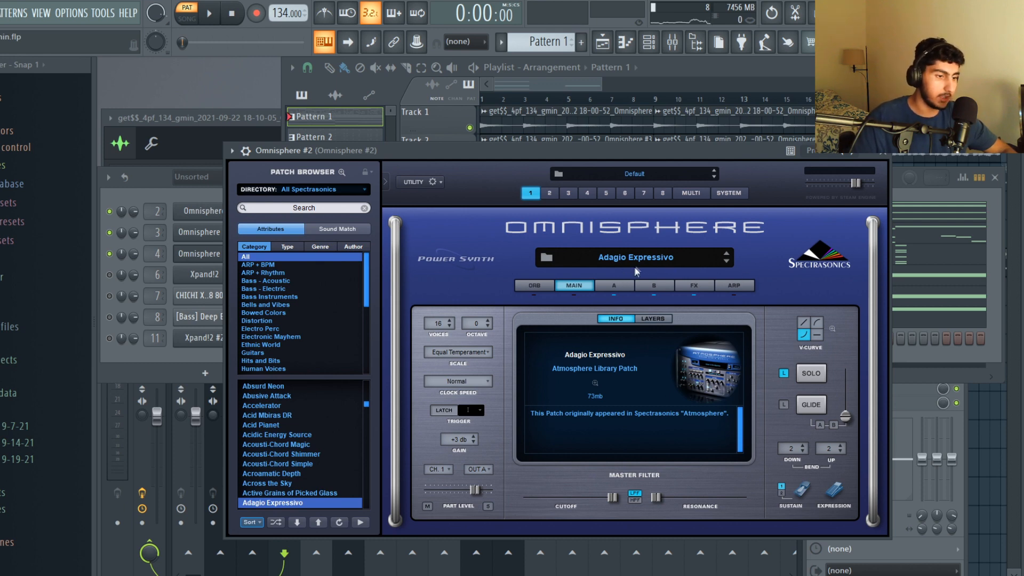
View layer A of the Adagio Expressivo patch and open the Omnisphere #2 piano roll
{"action": "left_click", "coordinate": [620, 285]}
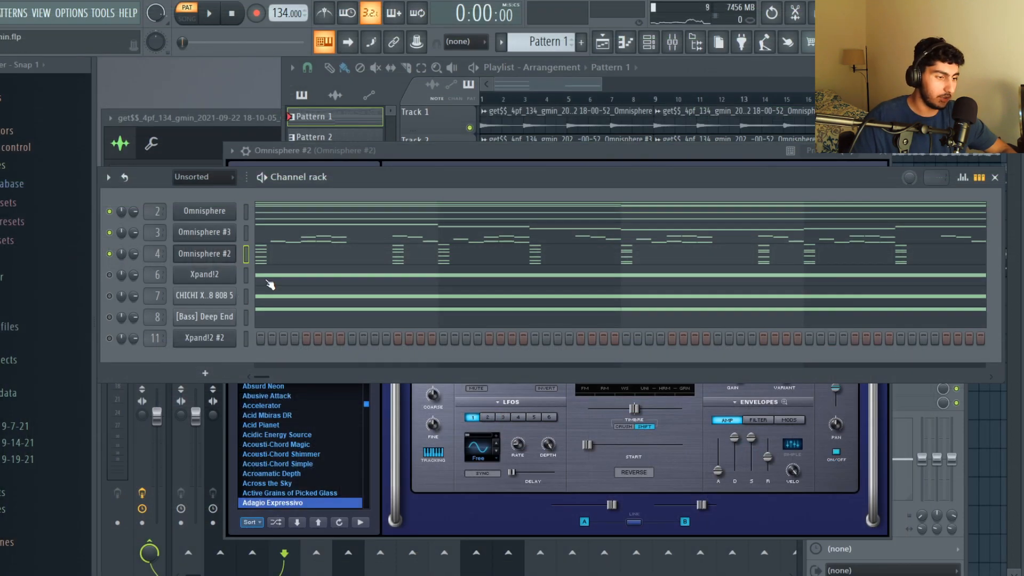
{"action": "left_click", "coordinate": [270, 257]}
{"action": "scroll", "coordinate": [834, 228], "scroll_direction": "down", "scroll_amount": 2}
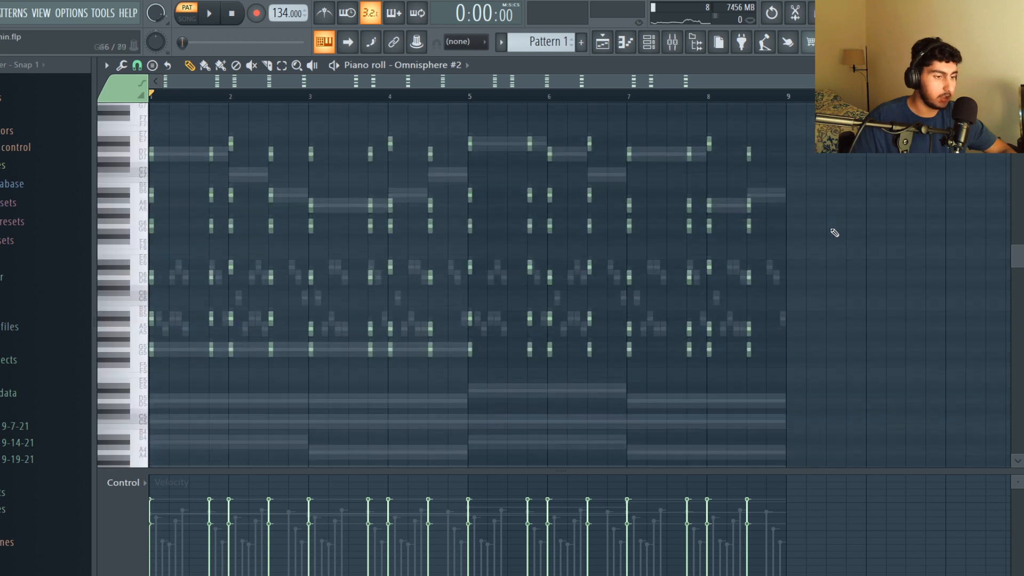
{"action": "scroll", "coordinate": [785, 306], "scroll_direction": "up", "scroll_amount": 1}
Select the lower-octave and upper-octave chord stabs in turn to examine their rhythm and voicings across the eight bars
{"action": "left_click_drag", "start_coordinate": [837, 404], "coordinate": [150, 280]}
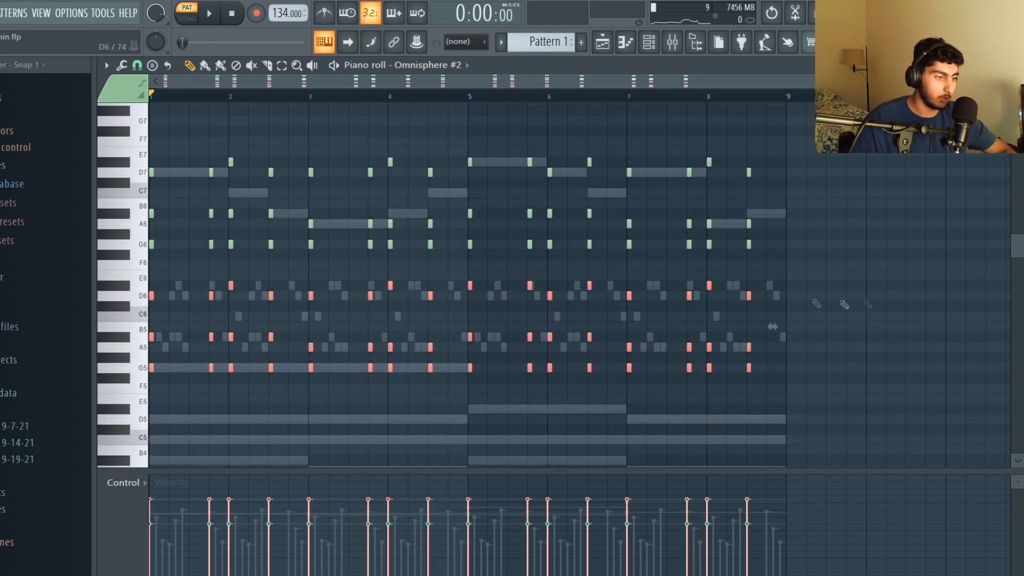
{"action": "left_click_drag", "start_coordinate": [804, 249], "coordinate": [150, 156]}
{"action": "left_click", "coordinate": [845, 229], "text": "ctrl"}
{"action": "scroll", "coordinate": [266, 285], "scroll_direction": "up", "scroll_amount": 4}
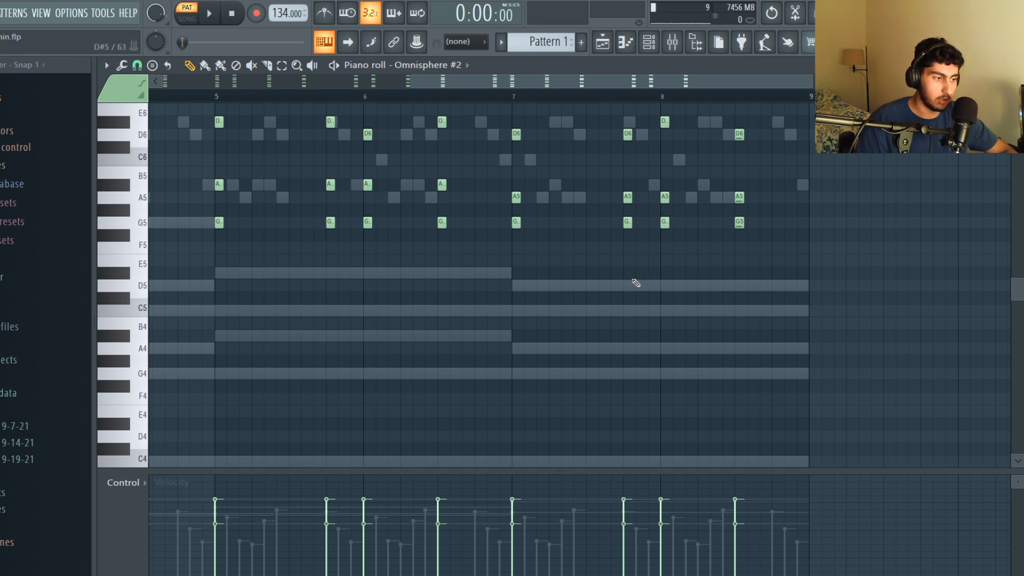
{"action": "right_click", "coordinate": [606, 261], "text": "ctrl"}
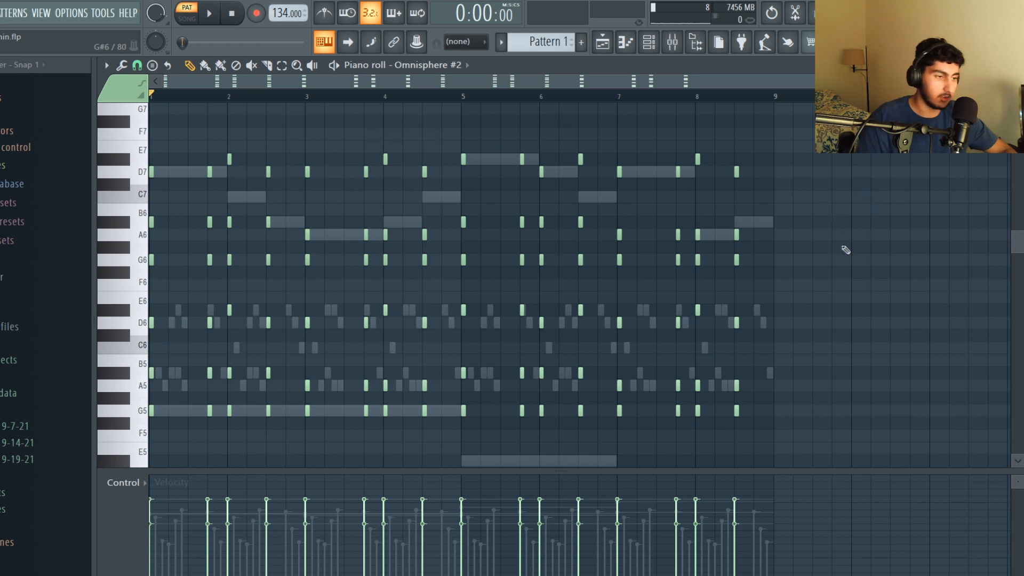
Play the chord stabs, then examine the long G5, D#5 and D5 notes of [Bass] Deep End and play them
{"action": "key", "text": "space"}
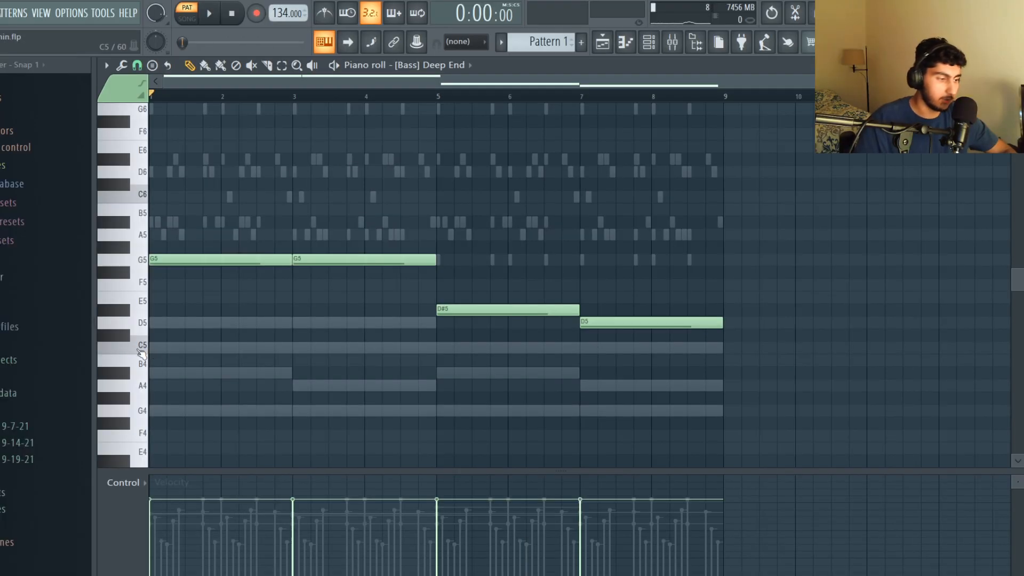
{"action": "left_click", "coordinate": [147, 351]}
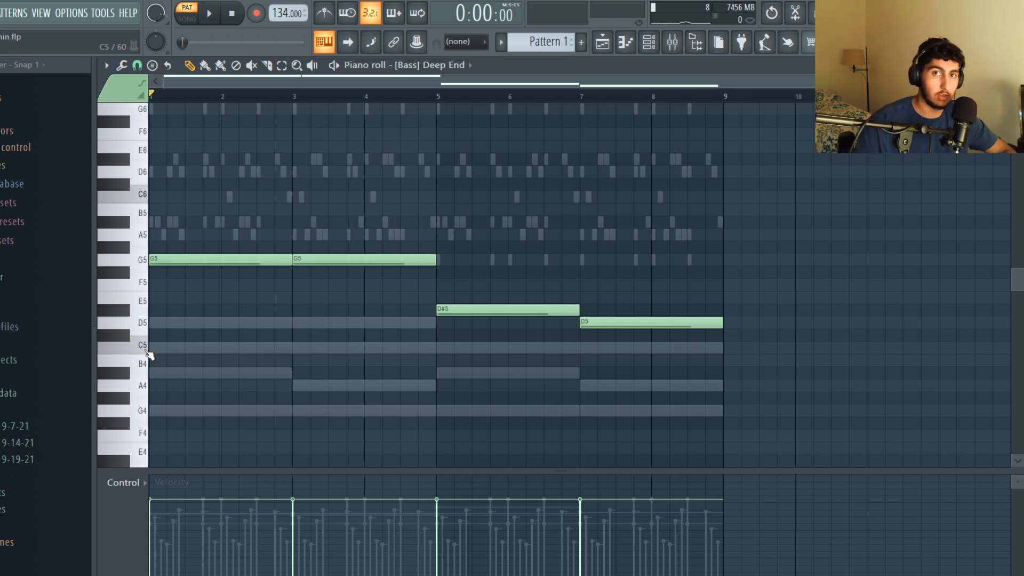
{"action": "scroll", "coordinate": [635, 312], "scroll_direction": "down", "scroll_amount": 5}
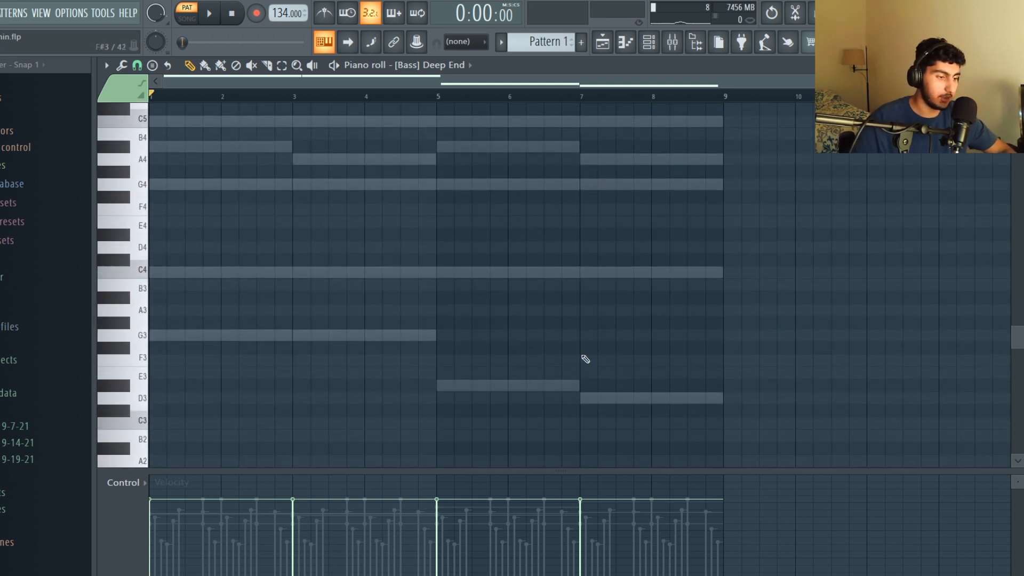
{"action": "scroll", "coordinate": [552, 376], "scroll_direction": "up", "scroll_amount": 6}
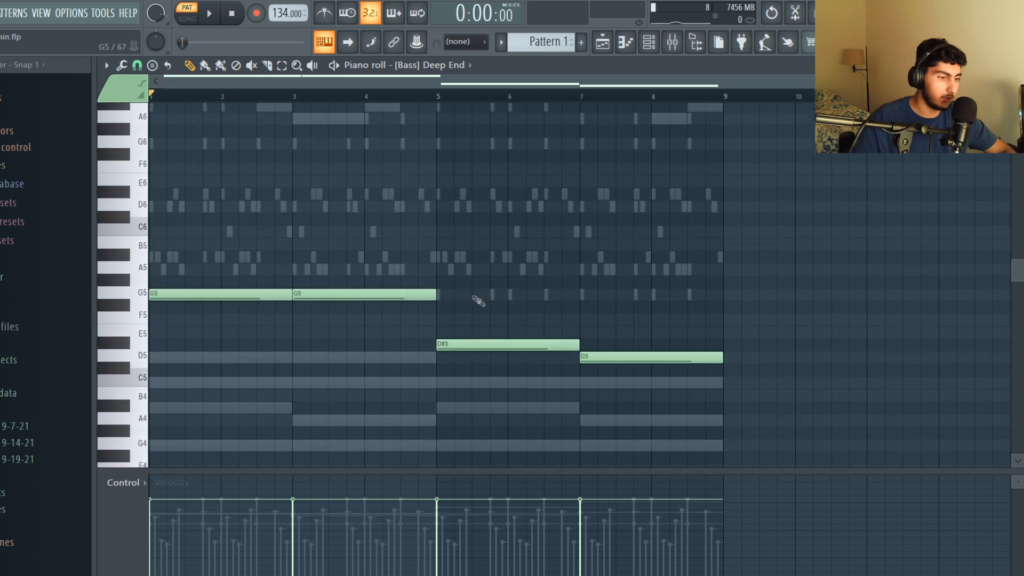
{"action": "key", "text": "space"}
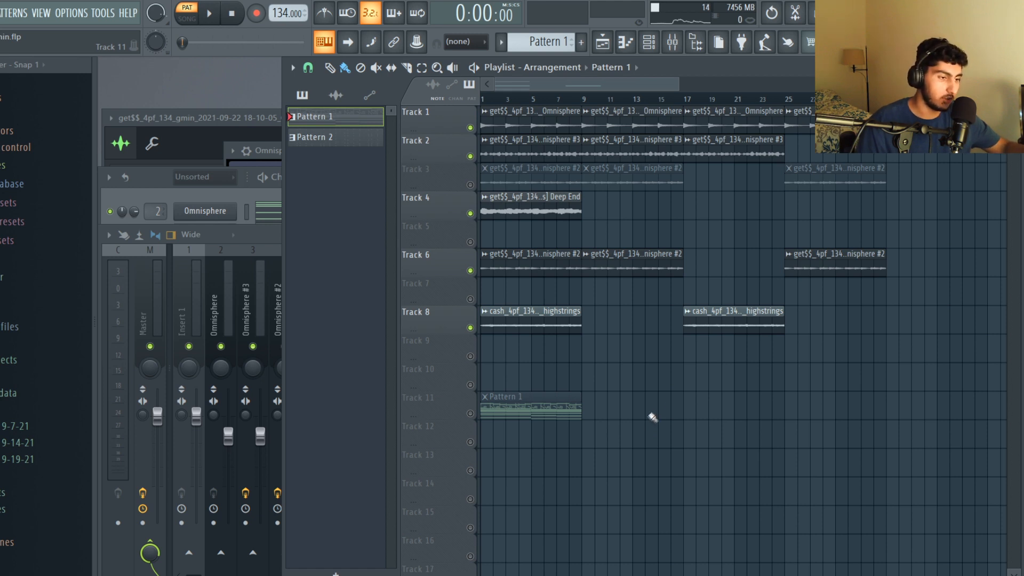
Switch to the other open FL Studio project and play its Omnisphere melody and the [Clap] Combo pattern
{"action": "mouse_move", "coordinate": [403, 575]}
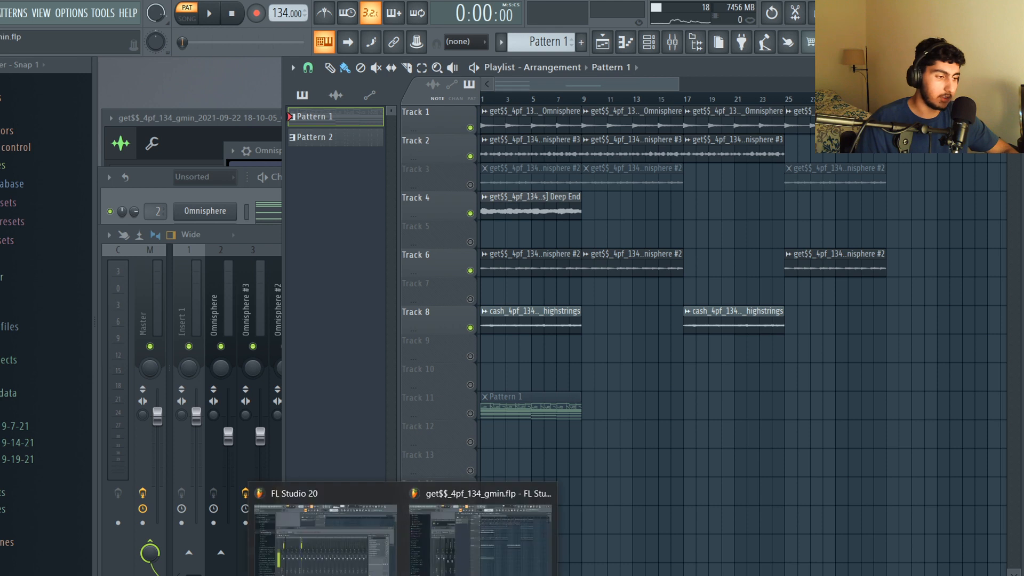
{"action": "left_click", "coordinate": [479, 536]}
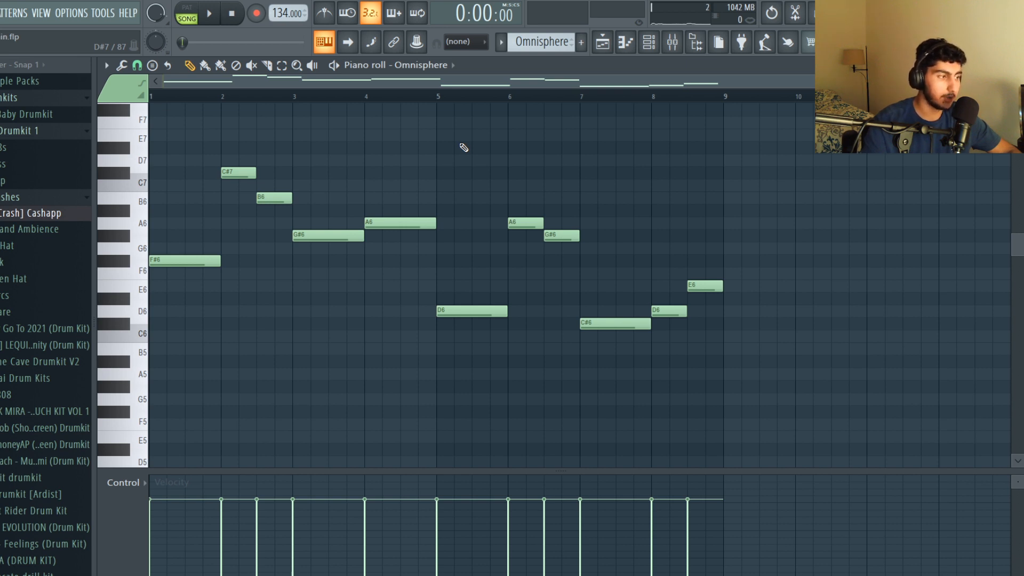
{"action": "key", "text": "space"}
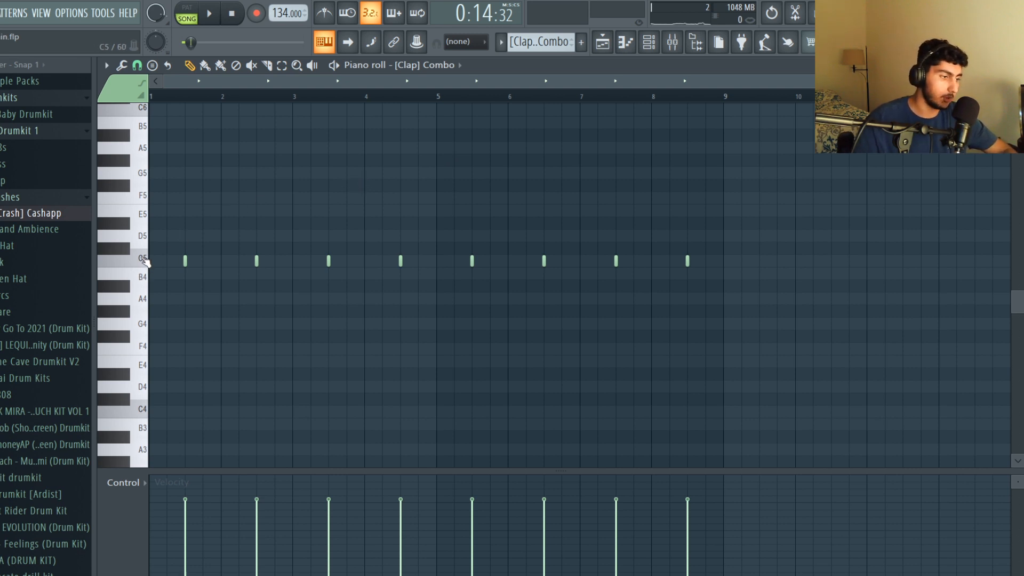
{"action": "key", "text": "space"}
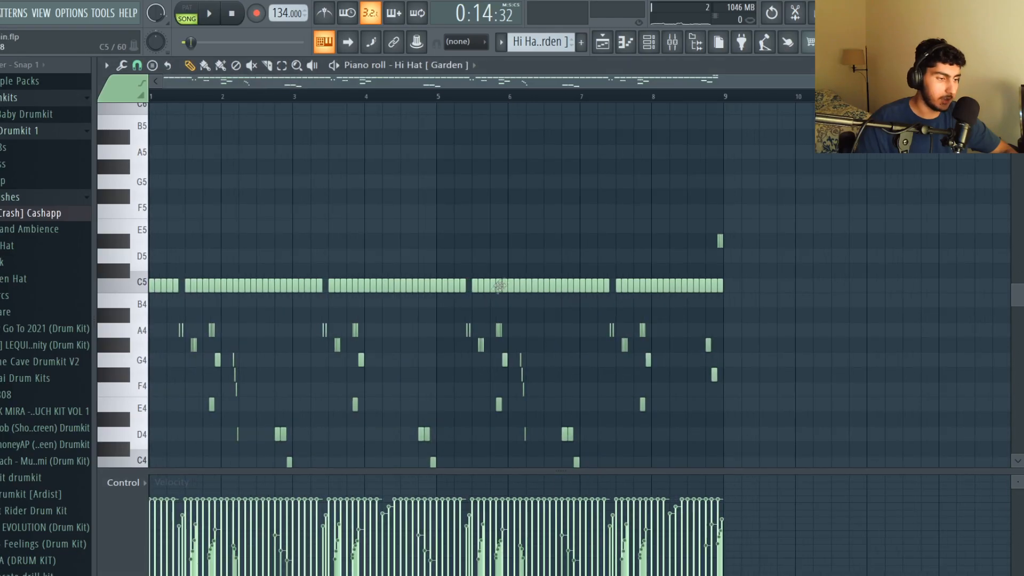
Examine the Hi Hat [ Garden ] pattern's C5 run, its lower rolls and the 1/3 beat snap option, and play the pattern
{"action": "scroll", "coordinate": [449, 267], "scroll_direction": "down", "scroll_amount": 5}
{"action": "scroll", "coordinate": [389, 266], "scroll_direction": "up", "scroll_amount": 3}
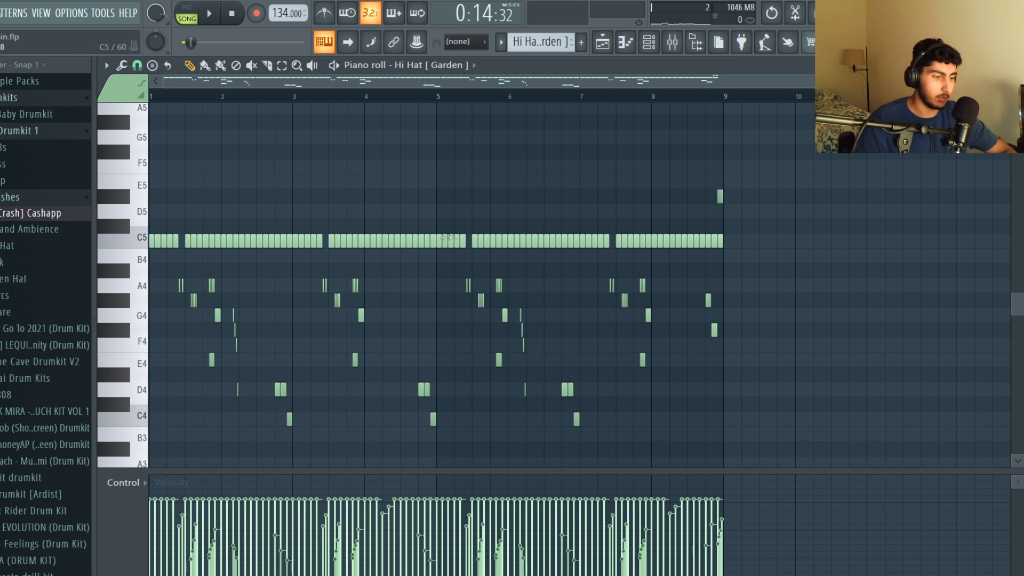
{"action": "double_click", "coordinate": [143, 243]}
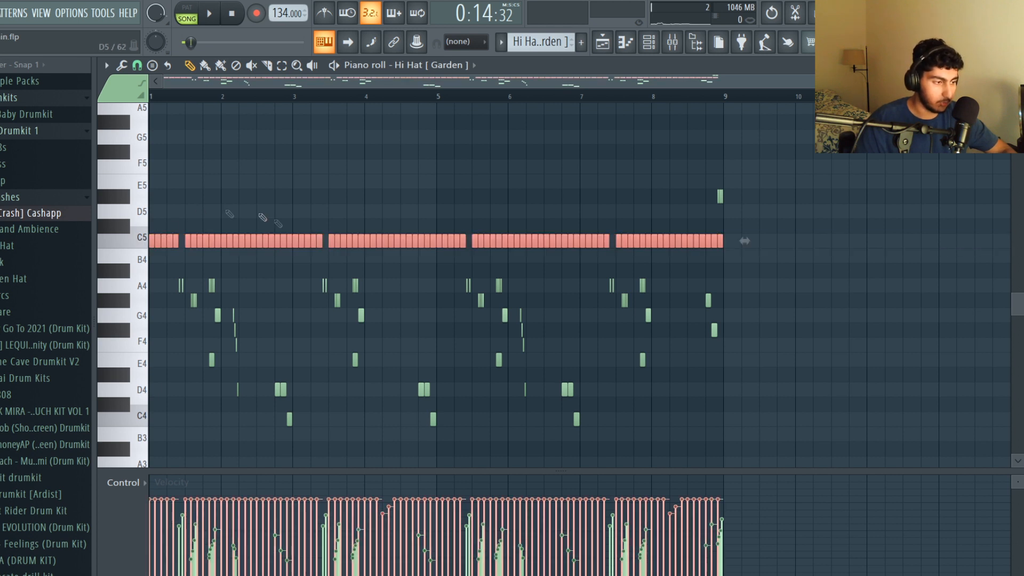
{"action": "left_click", "coordinate": [229, 141]}
{"action": "left_click", "coordinate": [137, 65]}
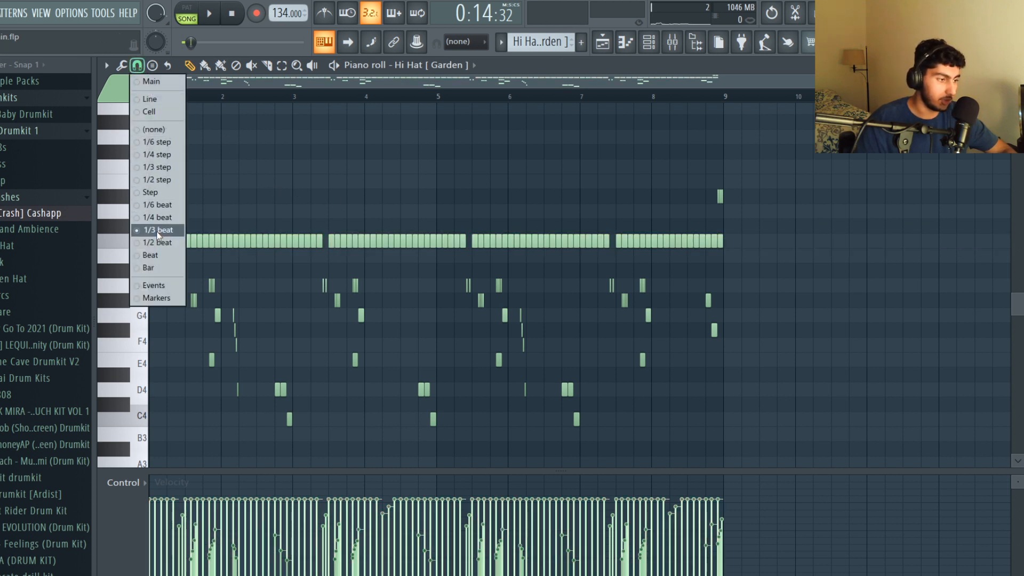
{"action": "left_click", "coordinate": [241, 167]}
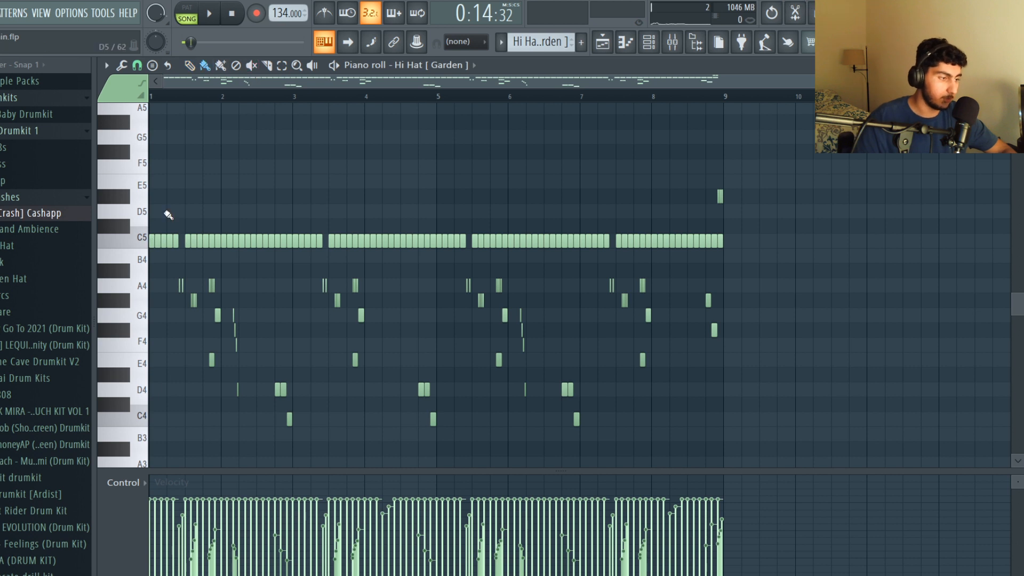
{"action": "scroll", "coordinate": [219, 133], "scroll_direction": "up", "scroll_amount": 1}
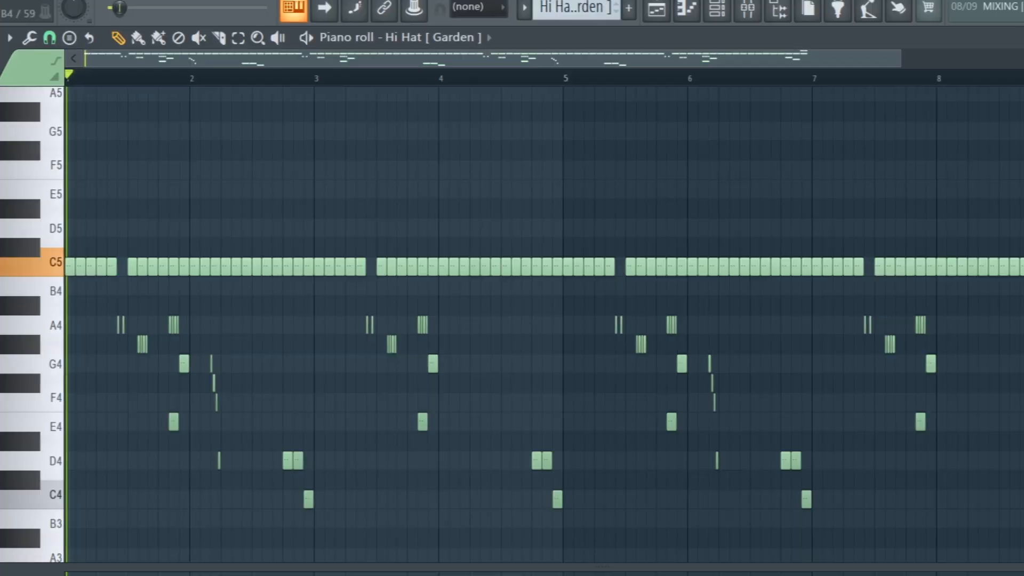
{"action": "key", "text": "space"}
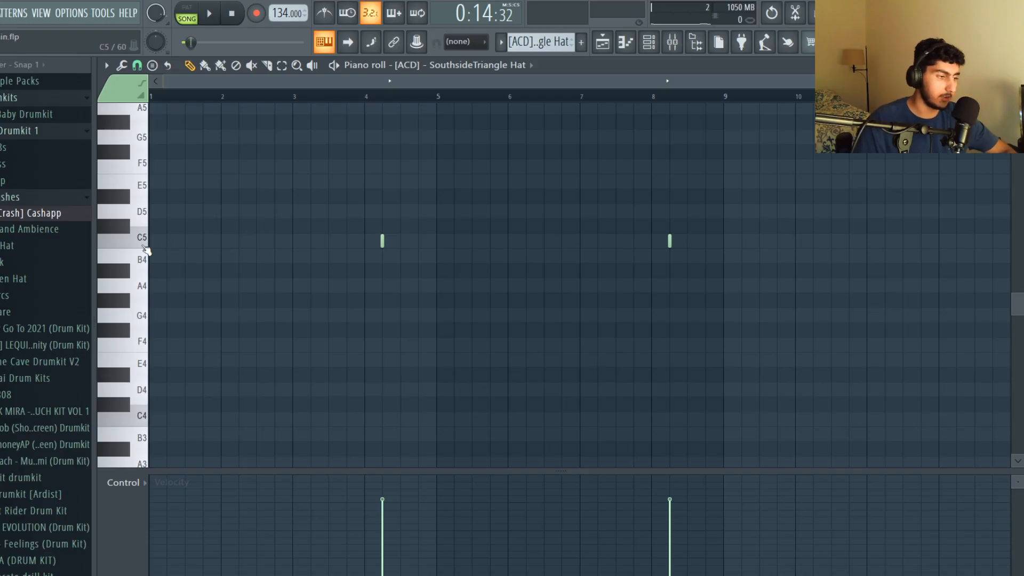
Play the SouthsideTriangle Hat pattern, and examine and play the DY Snare (4) hits and pitched rolls
{"action": "key", "text": "space"}
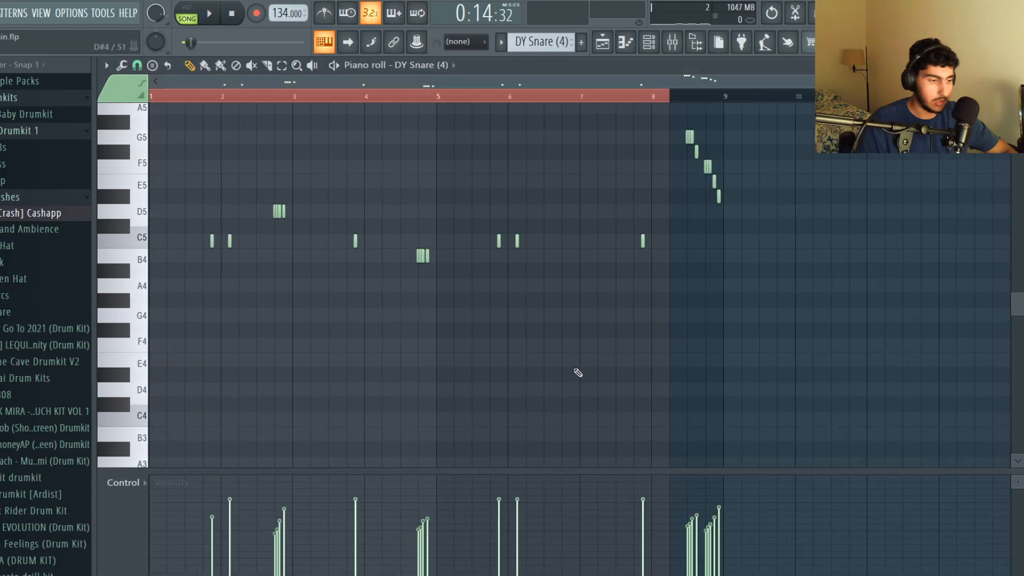
{"action": "scroll", "coordinate": [578, 370], "scroll_direction": "up", "scroll_amount": 3}
{"action": "scroll", "coordinate": [421, 210], "scroll_direction": "down", "scroll_amount": 2}
{"action": "left_click", "coordinate": [145, 291]}
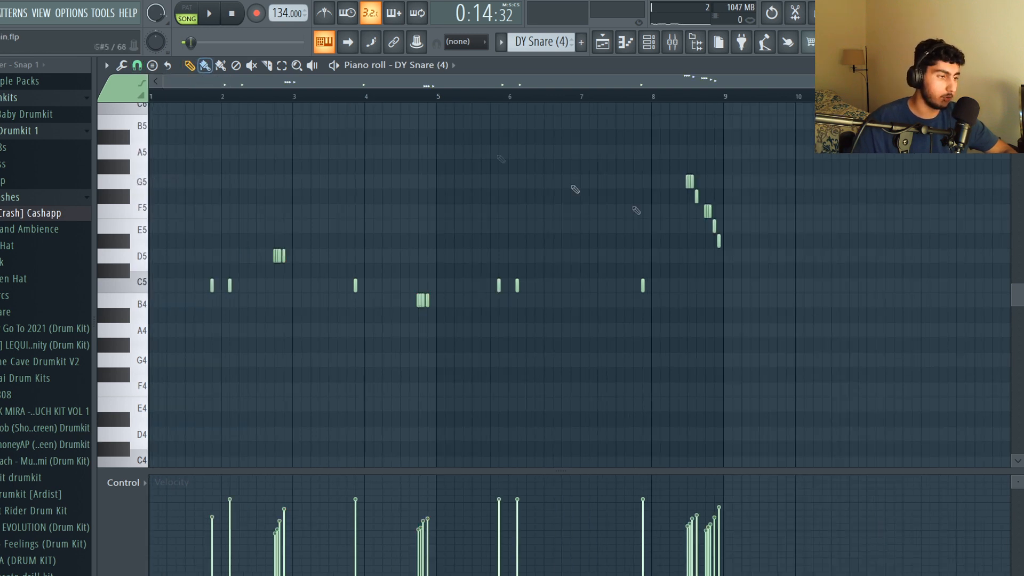
{"action": "key", "text": "space"}
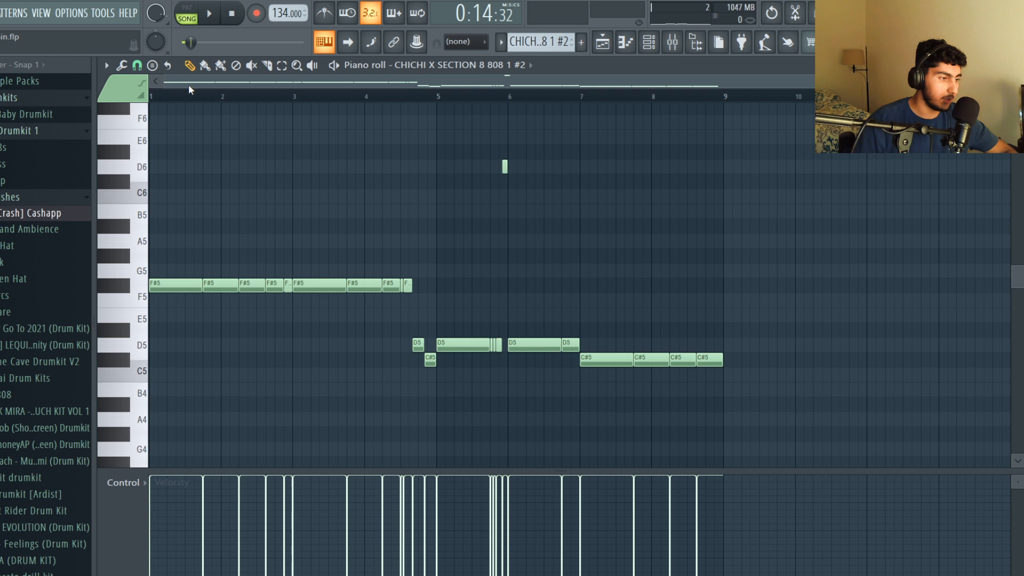
Examine the F#5, D5 and C#5 notes of the CHICHI X SECTION 8 808 1 #2 pattern and its snap options
{"action": "scroll", "coordinate": [455, 246], "scroll_direction": "up", "scroll_amount": 1}
{"action": "scroll", "coordinate": [445, 194], "scroll_direction": "down", "scroll_amount": 2}
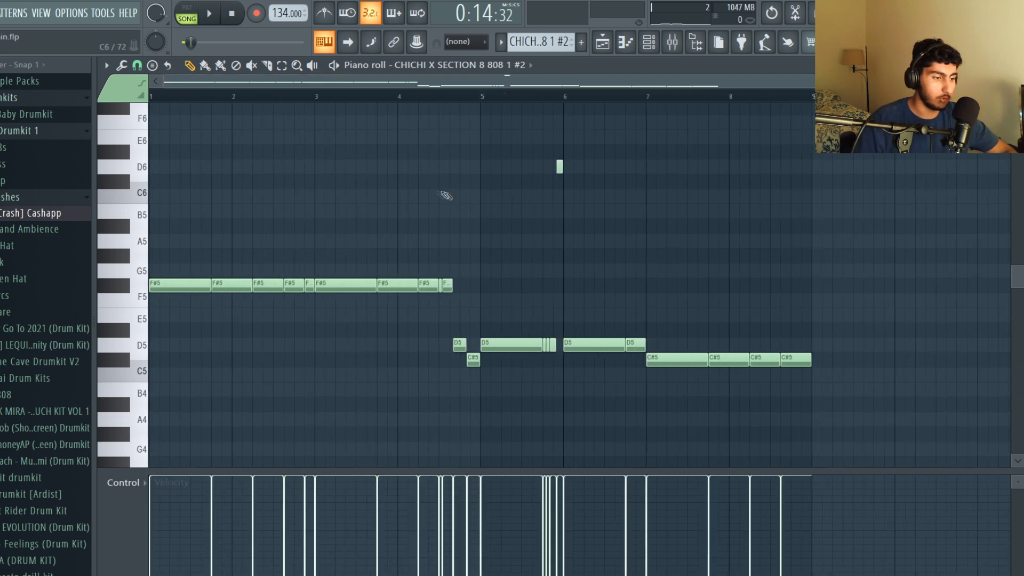
{"action": "left_click", "coordinate": [141, 67]}
{"action": "left_click", "coordinate": [324, 173]}
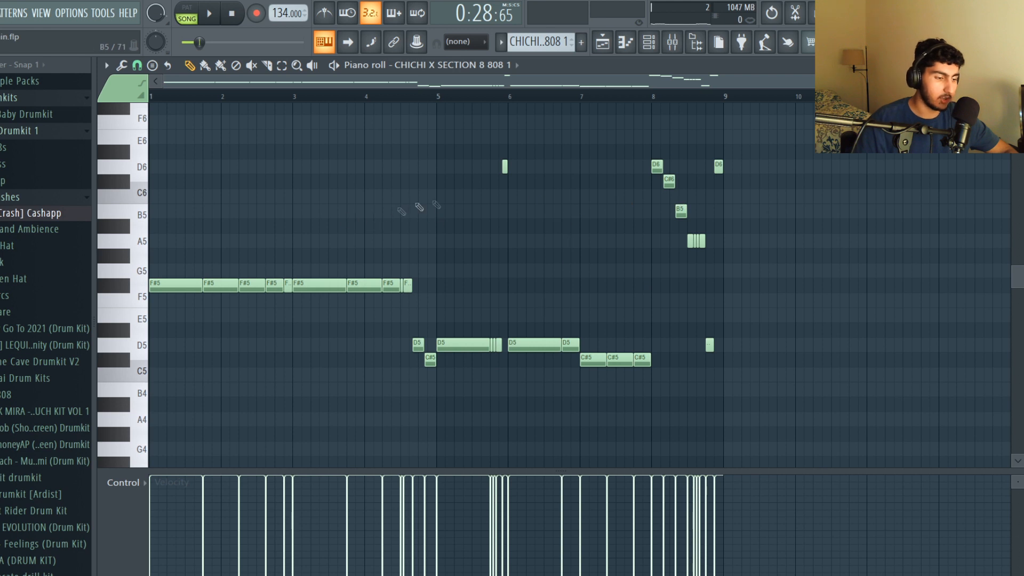
Examine the bar 8 run of the CHICHI X SECTION 8 808 1 pattern with Line snapping, and play the pattern
{"action": "scroll", "coordinate": [717, 312], "scroll_direction": "up", "scroll_amount": 3}
{"action": "left_click_drag", "start_coordinate": [788, 367], "coordinate": [602, 129]}
{"action": "left_click", "coordinate": [602, 129], "text": "ctrl"}
{"action": "scroll", "coordinate": [605, 131], "scroll_direction": "up", "scroll_amount": 2}
{"action": "left_click", "coordinate": [137, 65]}
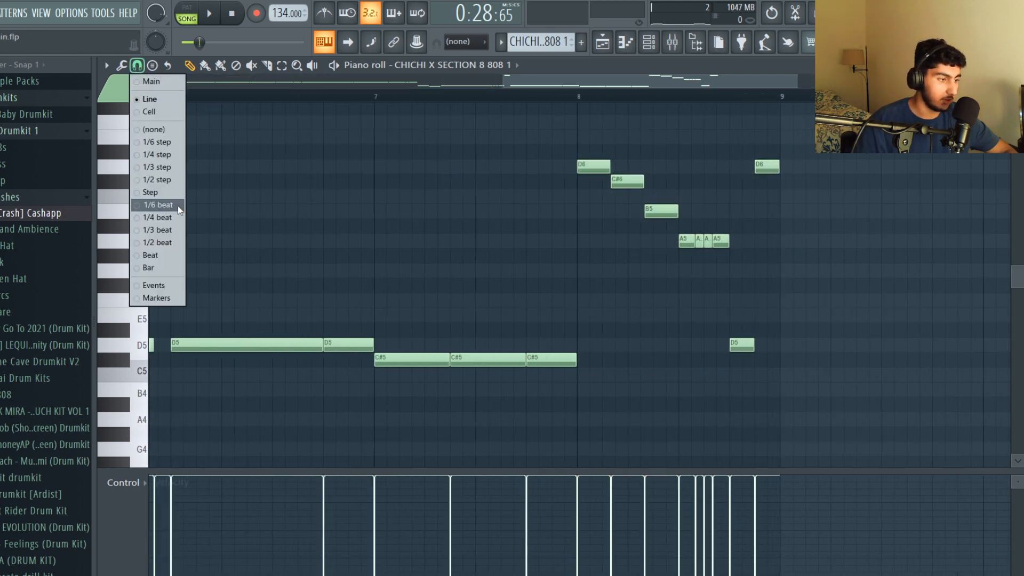
{"action": "left_click", "coordinate": [139, 69]}
{"action": "left_click", "coordinate": [150, 99]}
{"action": "scroll", "coordinate": [410, 182], "scroll_direction": "down", "scroll_amount": 4}
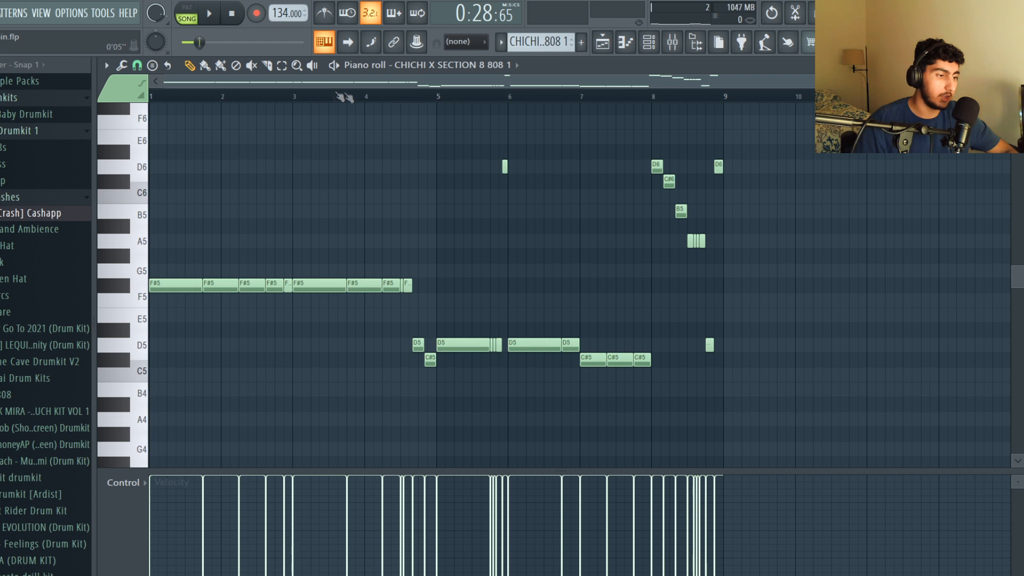
{"action": "key", "text": "space"}
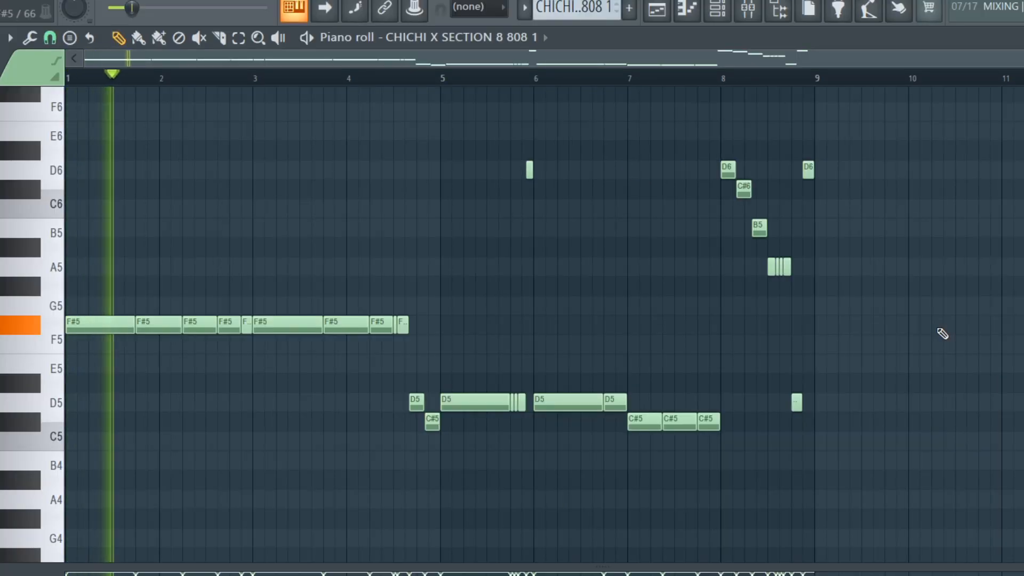